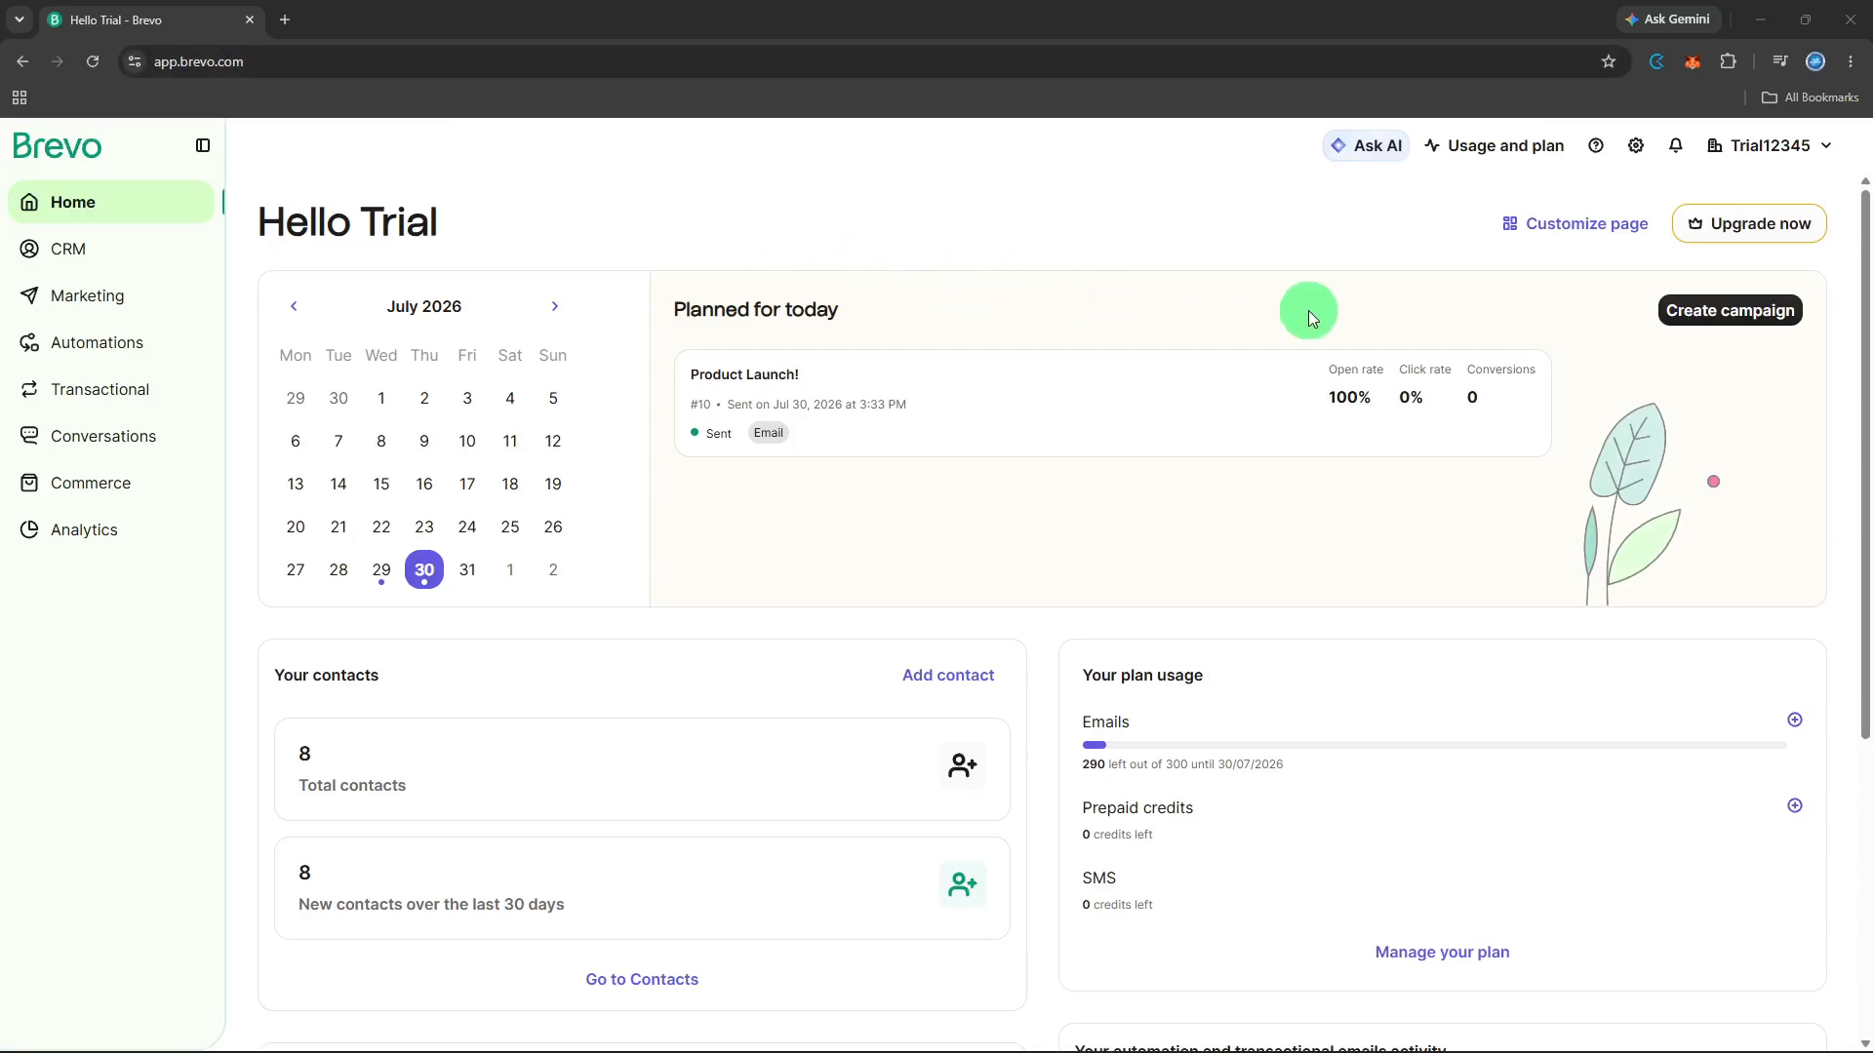
Open the Marketing activity automation for editing from the Automations workflow list.
left_click(168, 345)
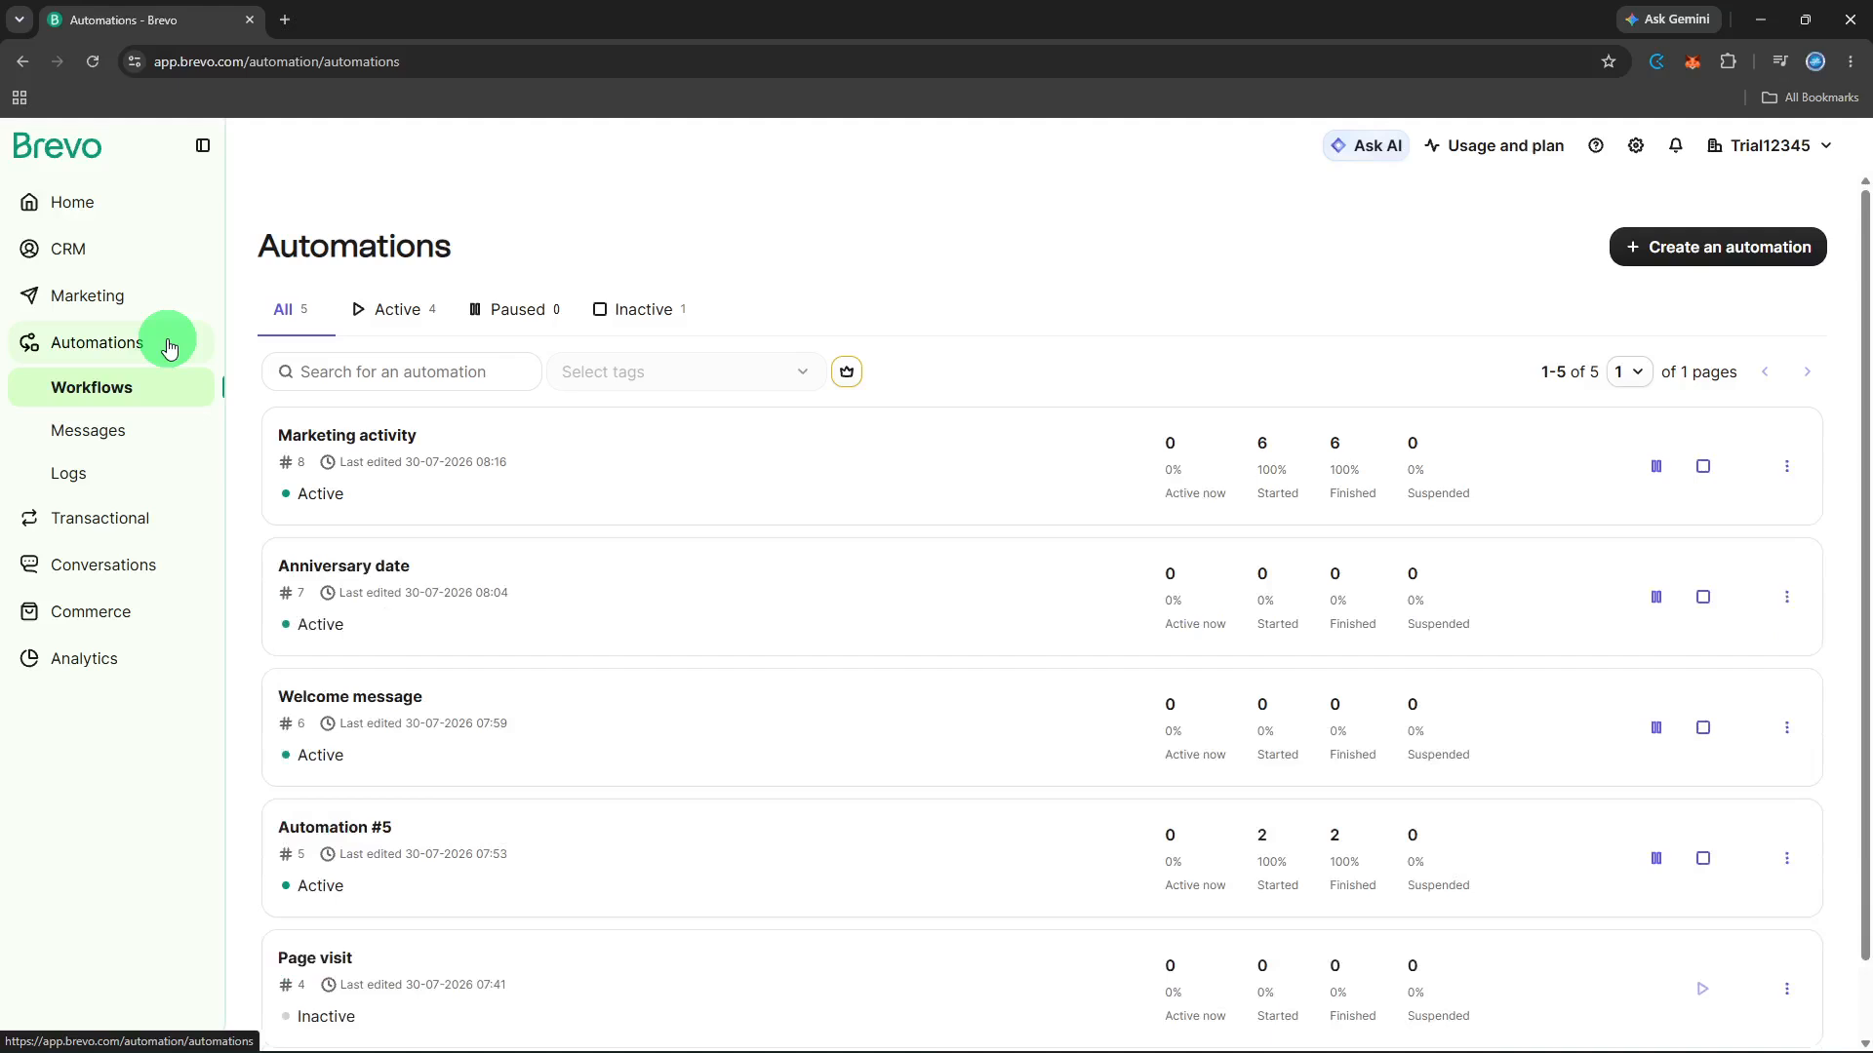
left_click(543, 459)
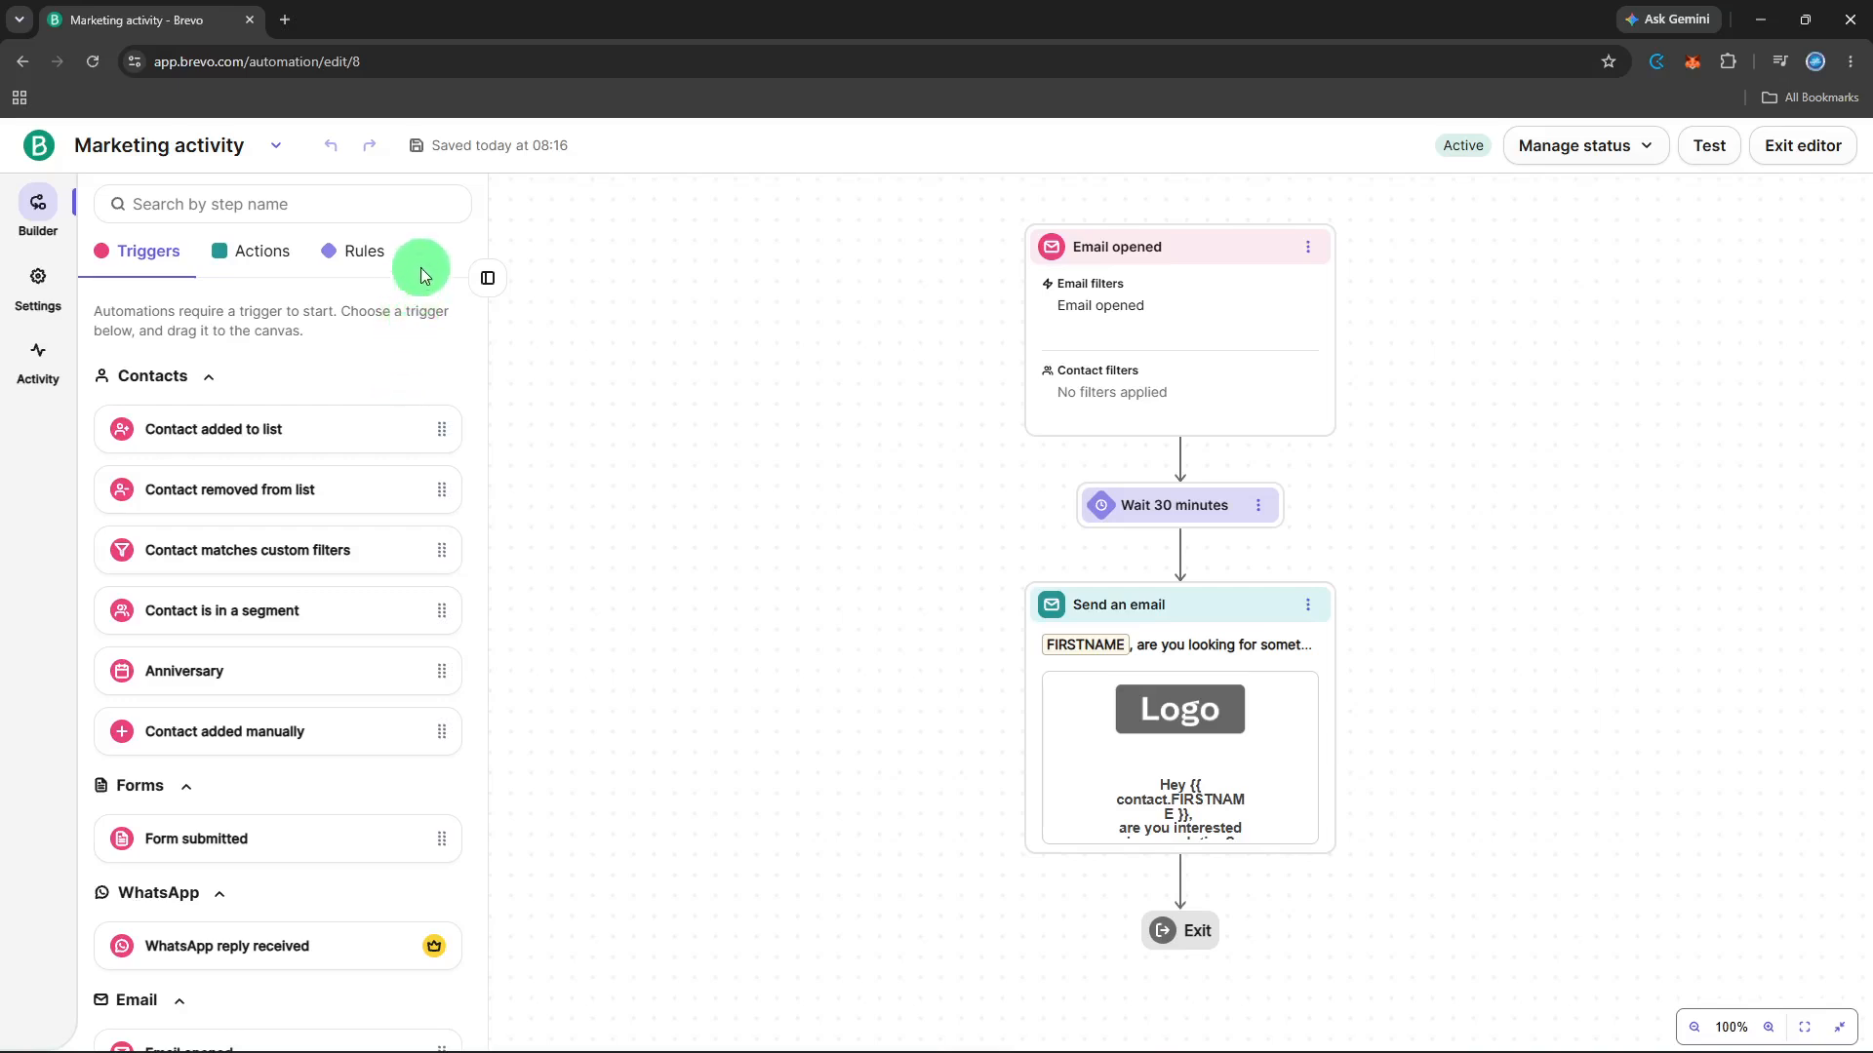
left_click(1182, 562)
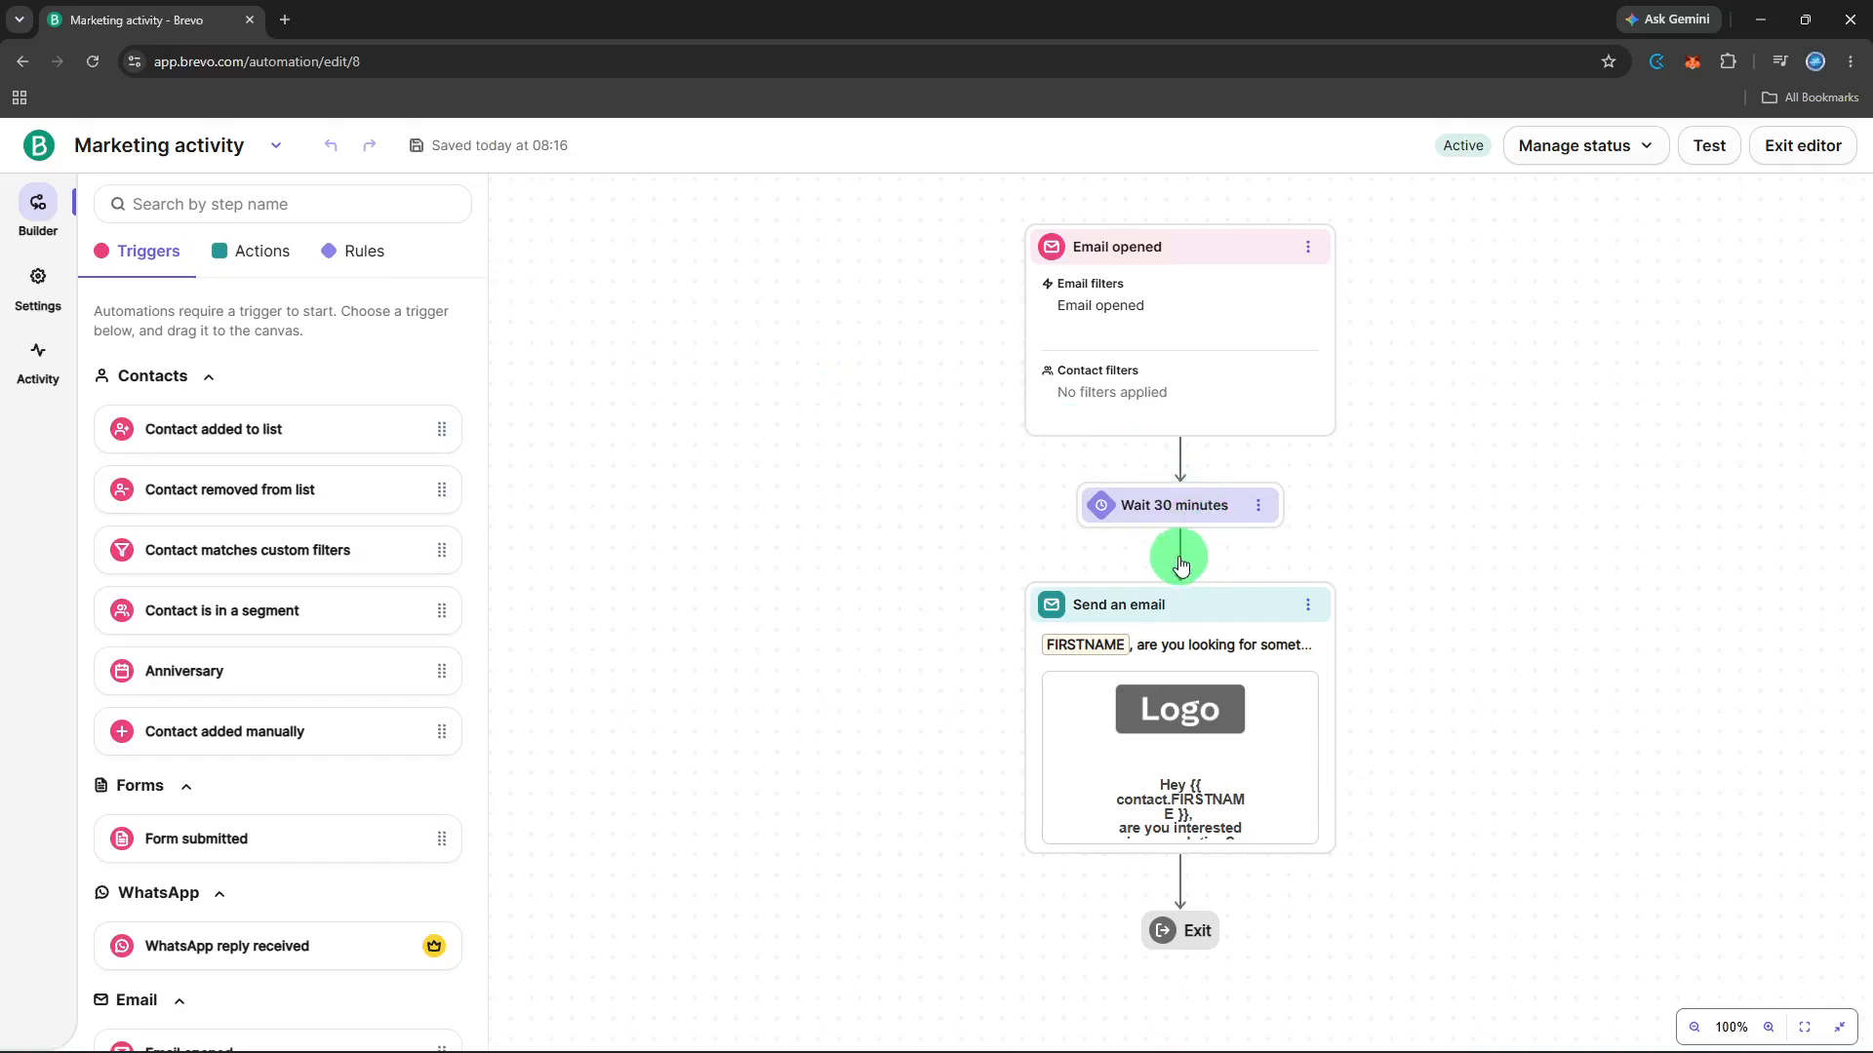
Find the Conditional split rule by searching for "condi" and insert it between the 30-minute wait and the Send an email step.
left_click(391, 215)
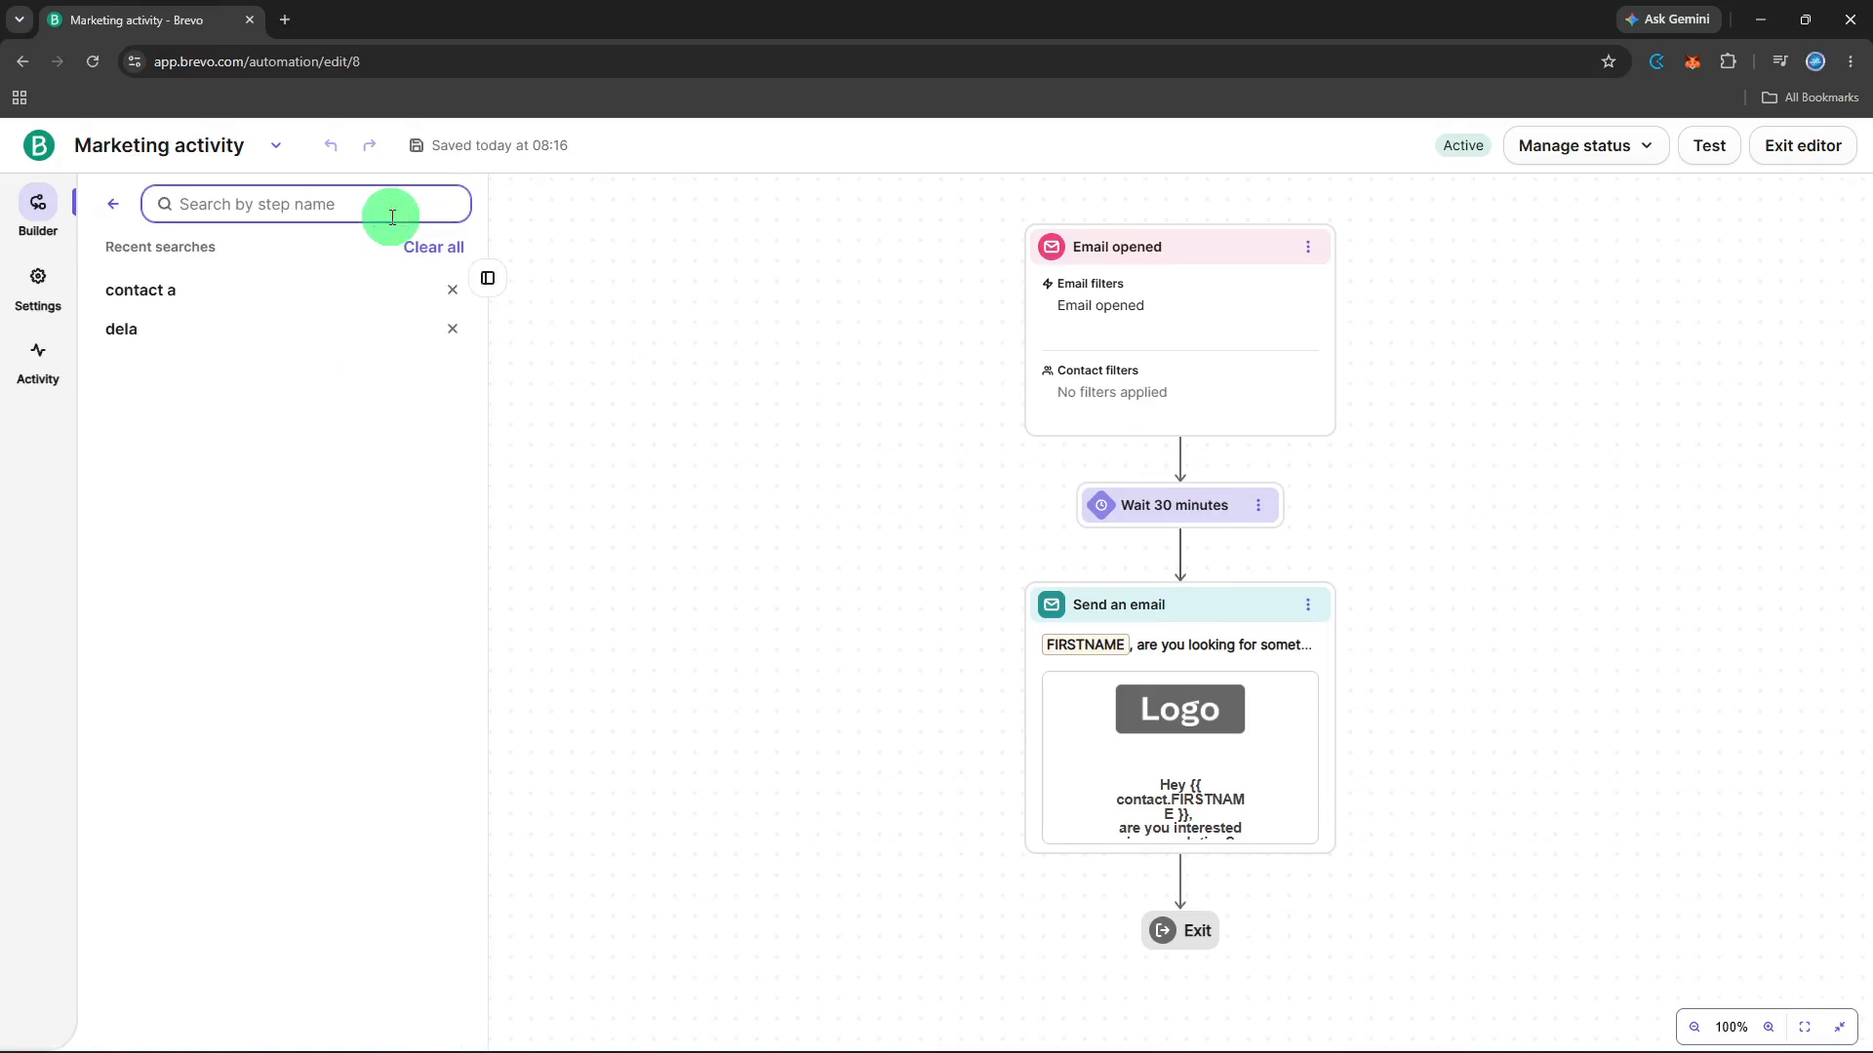
type("condi")
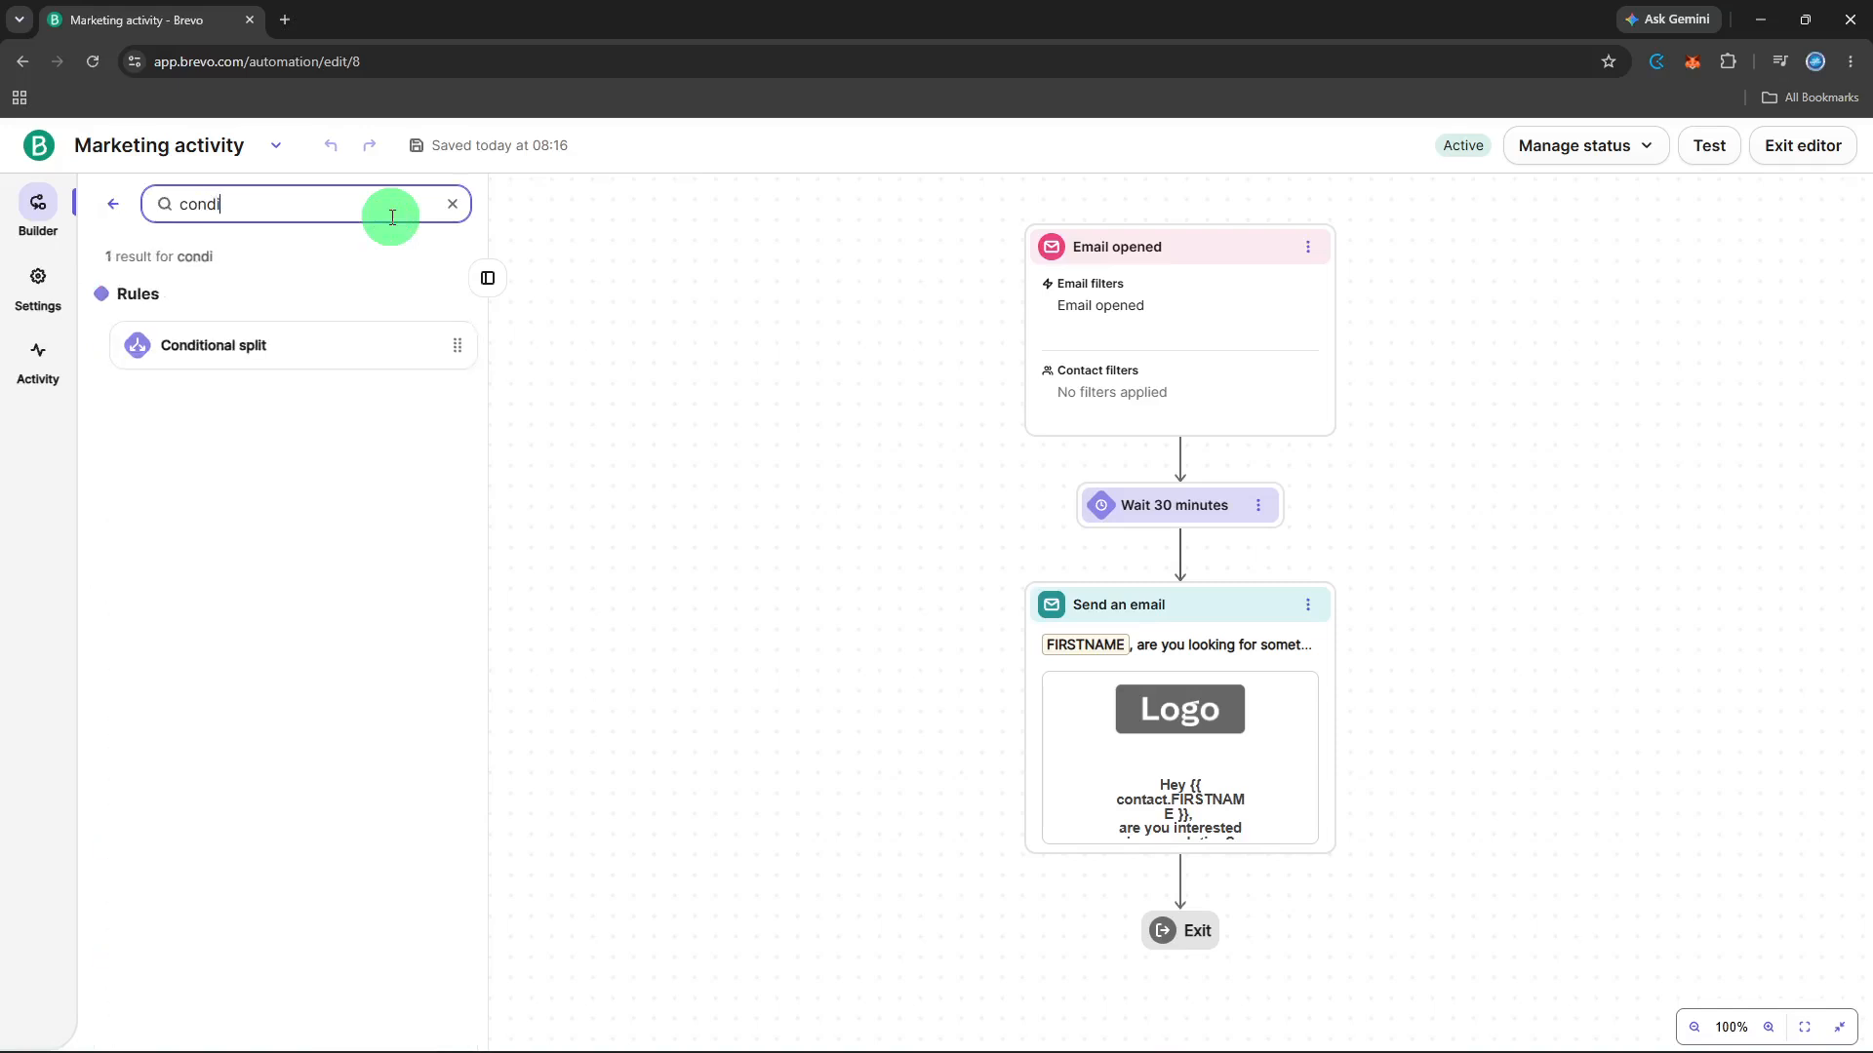
left_click(354, 356)
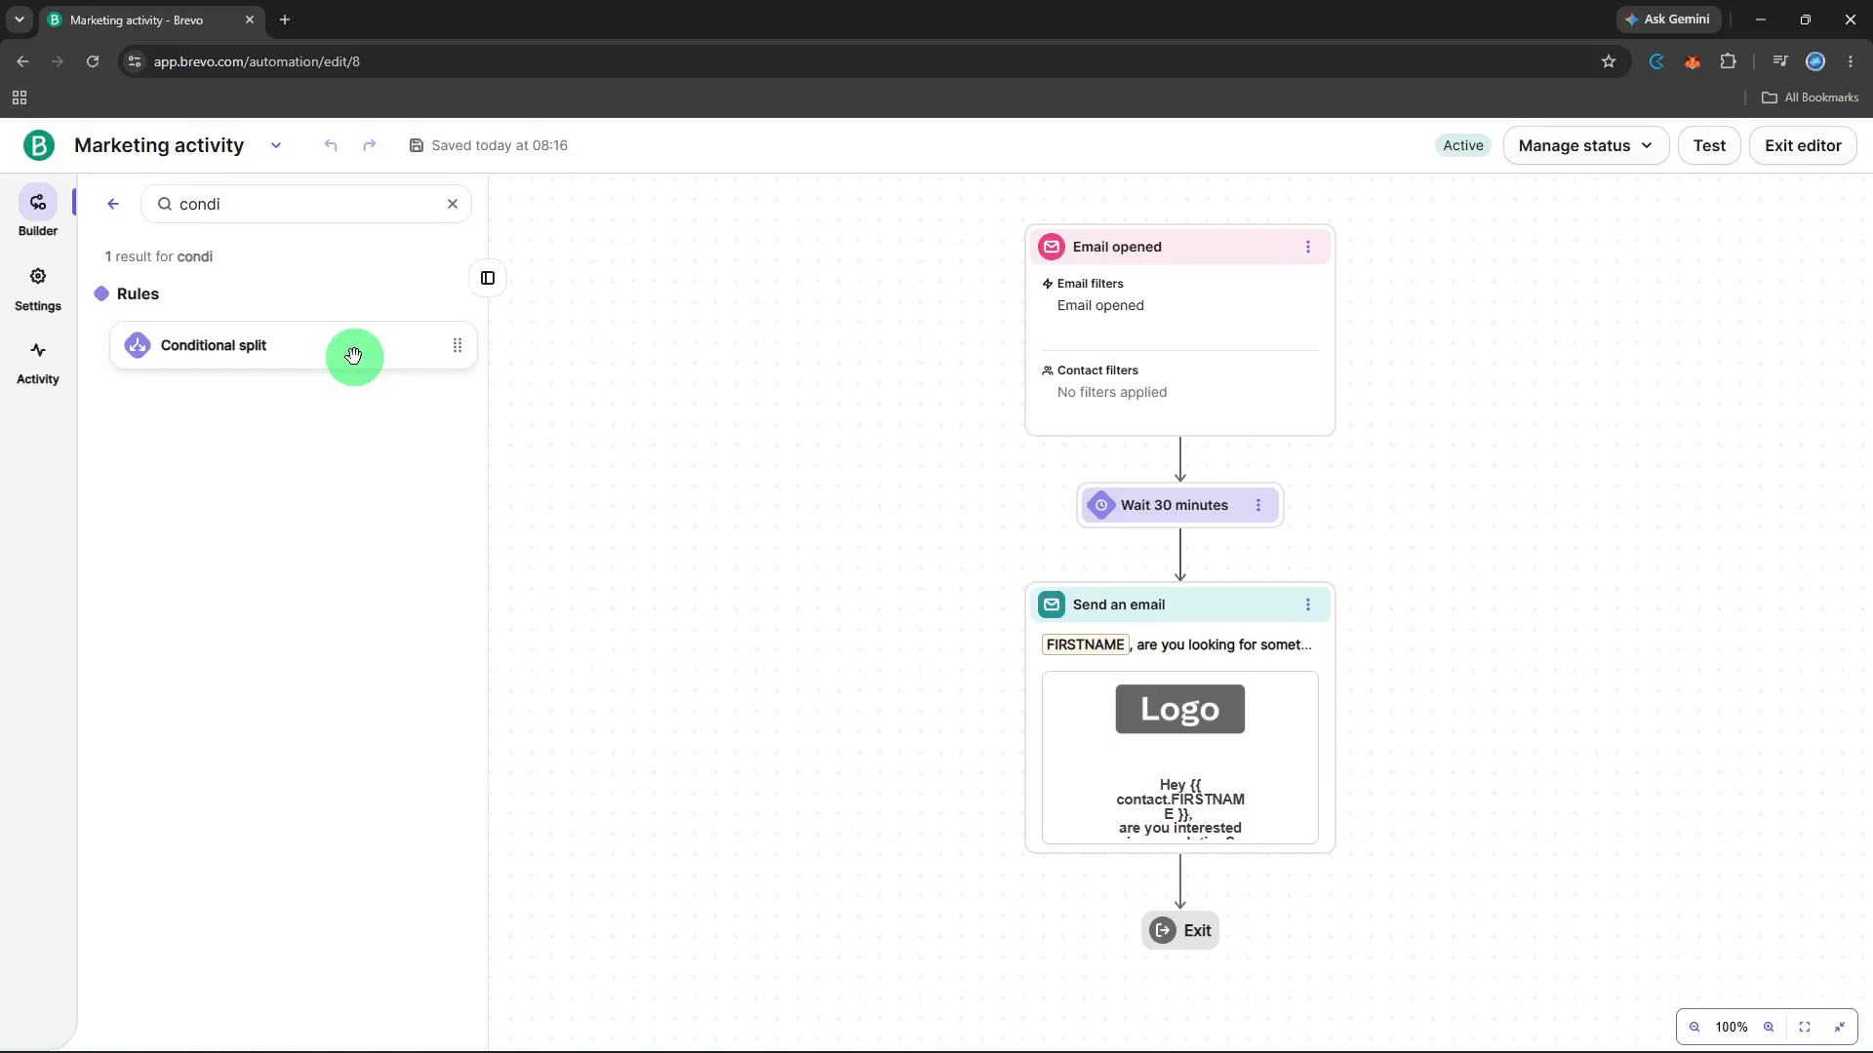
left_click_drag(353, 356, 1209, 552)
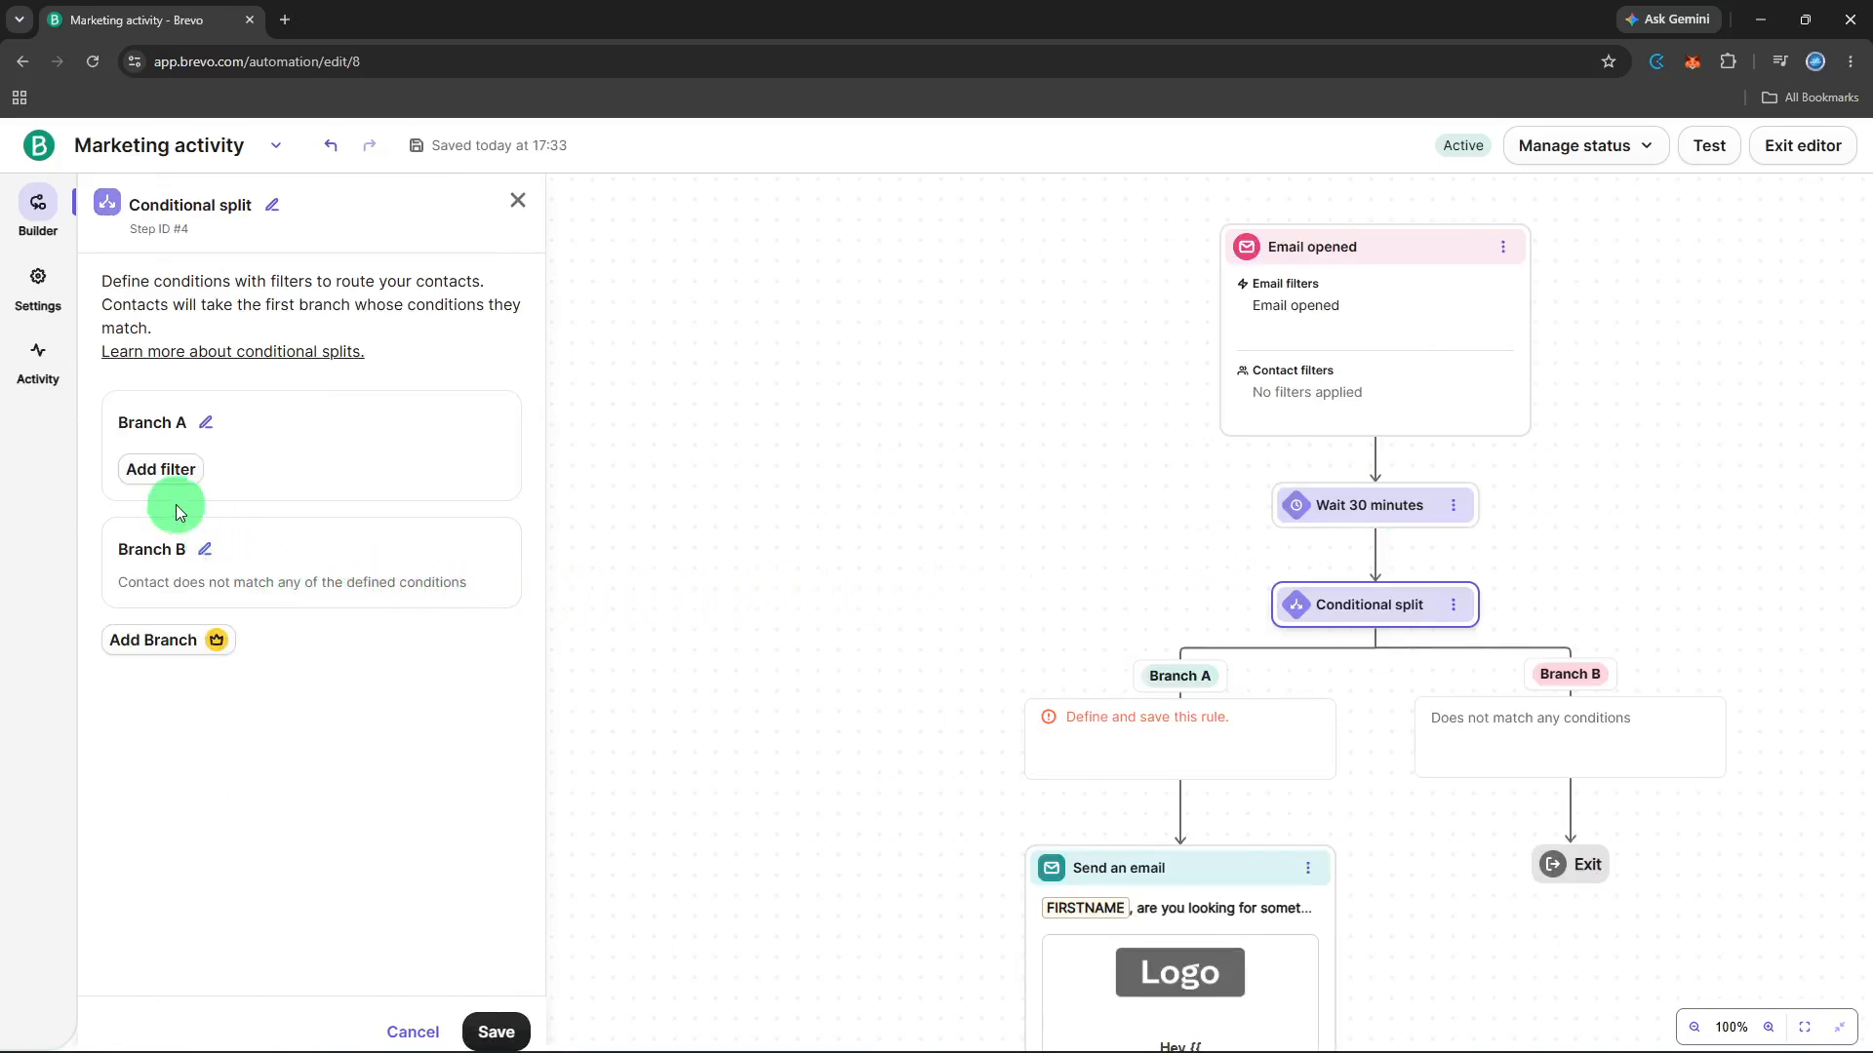
left_click(493, 1030)
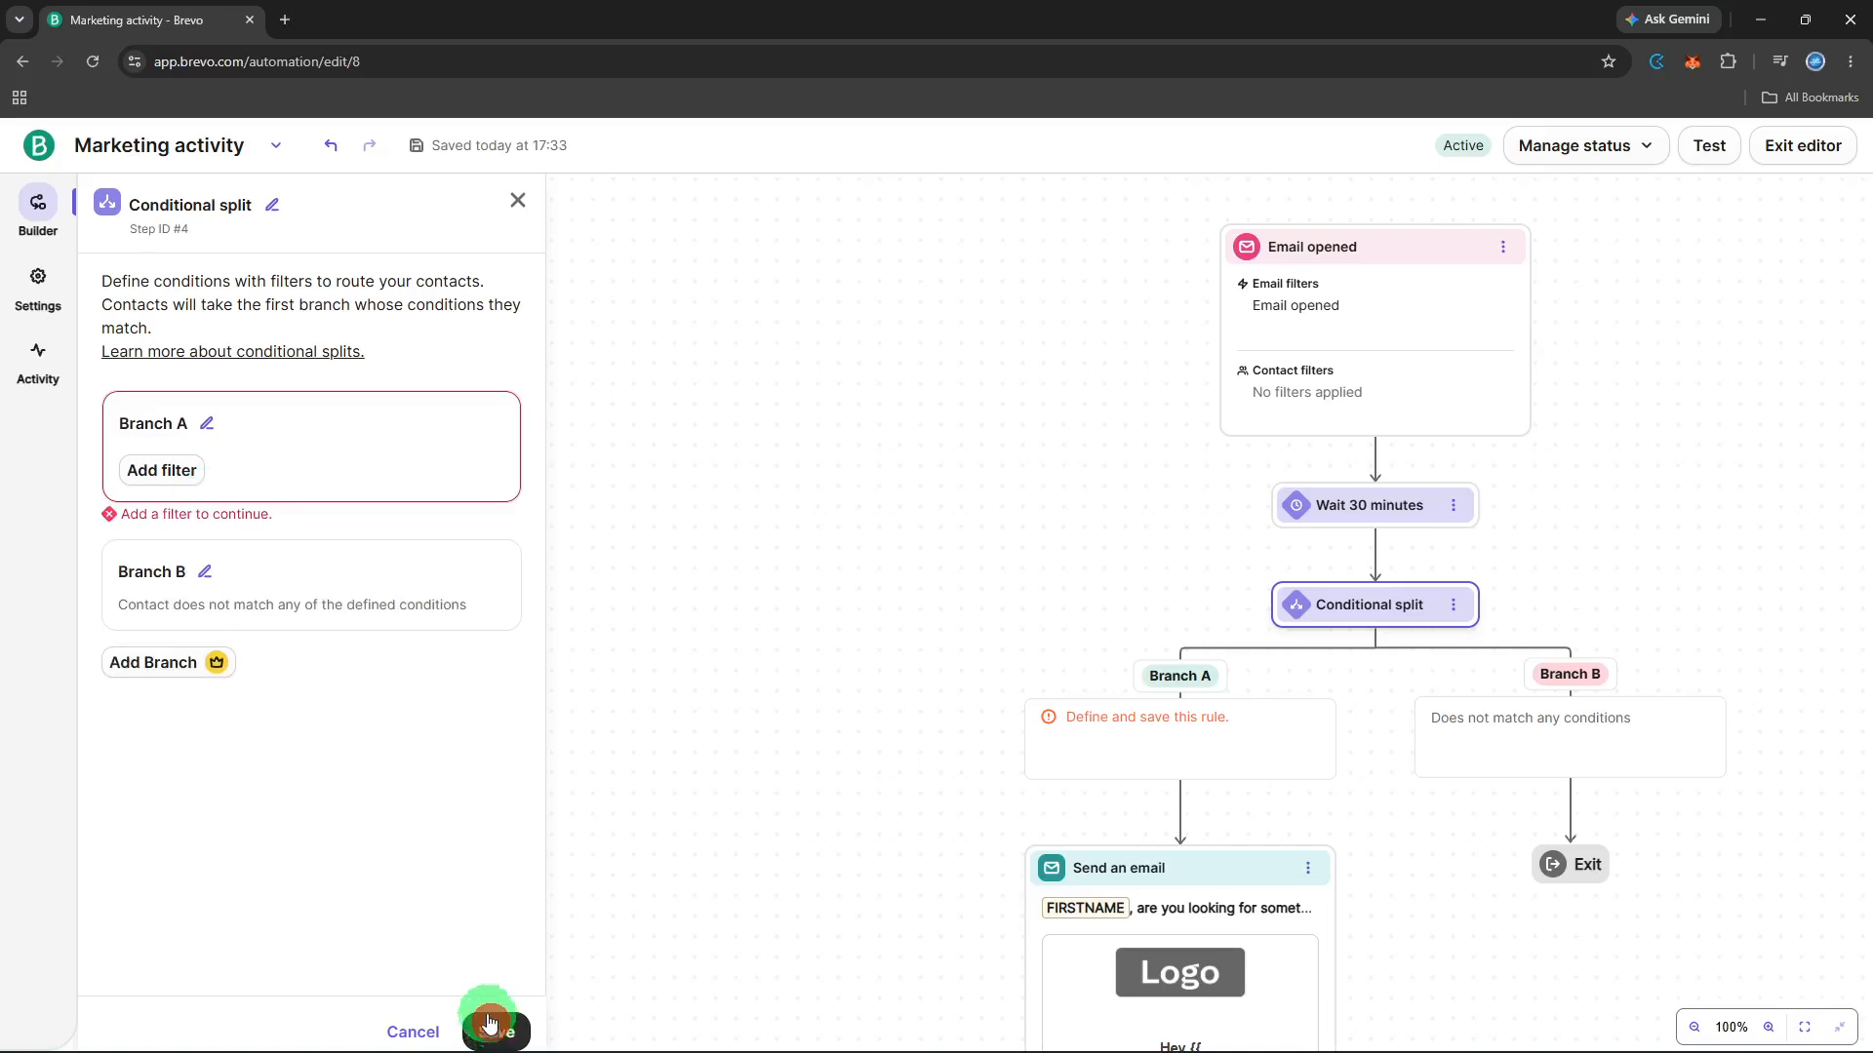
Define Branch A's filter as member of "Your first list #2" from Your First Folder, and save the conditional split.
left_click(165, 471)
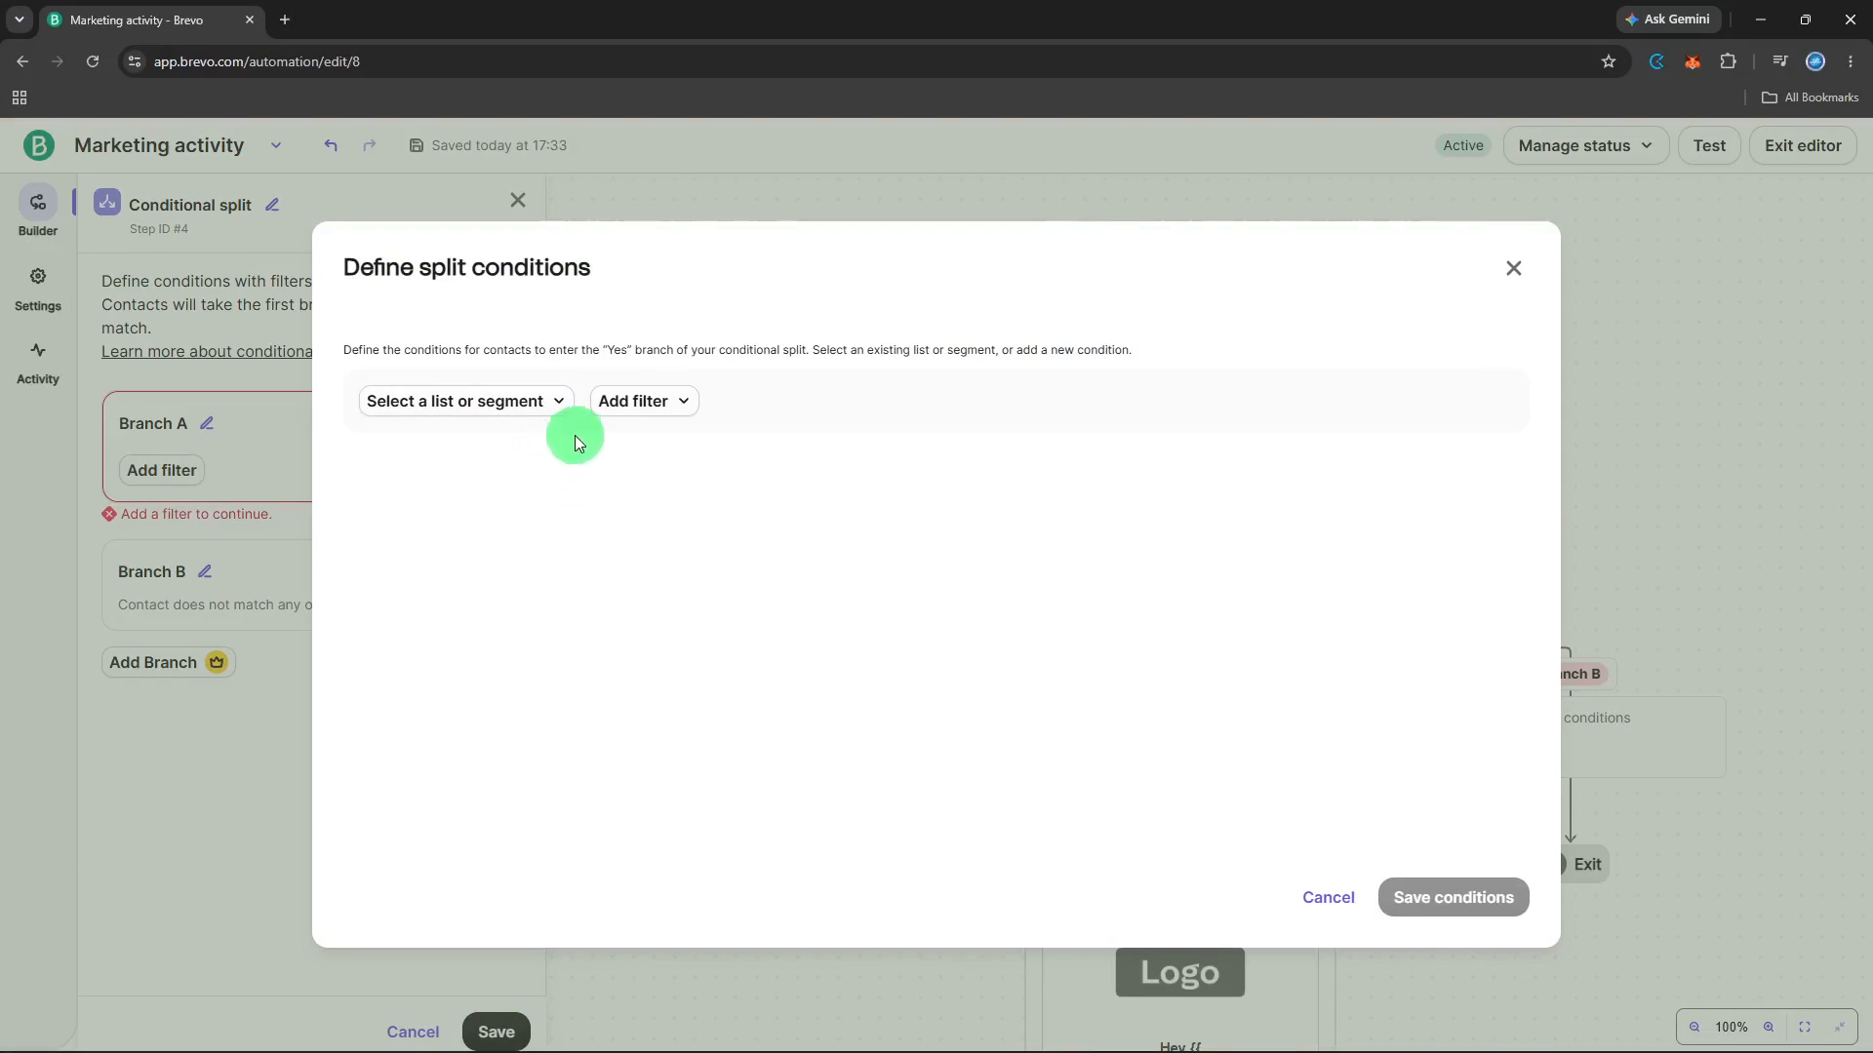
left_click(520, 410)
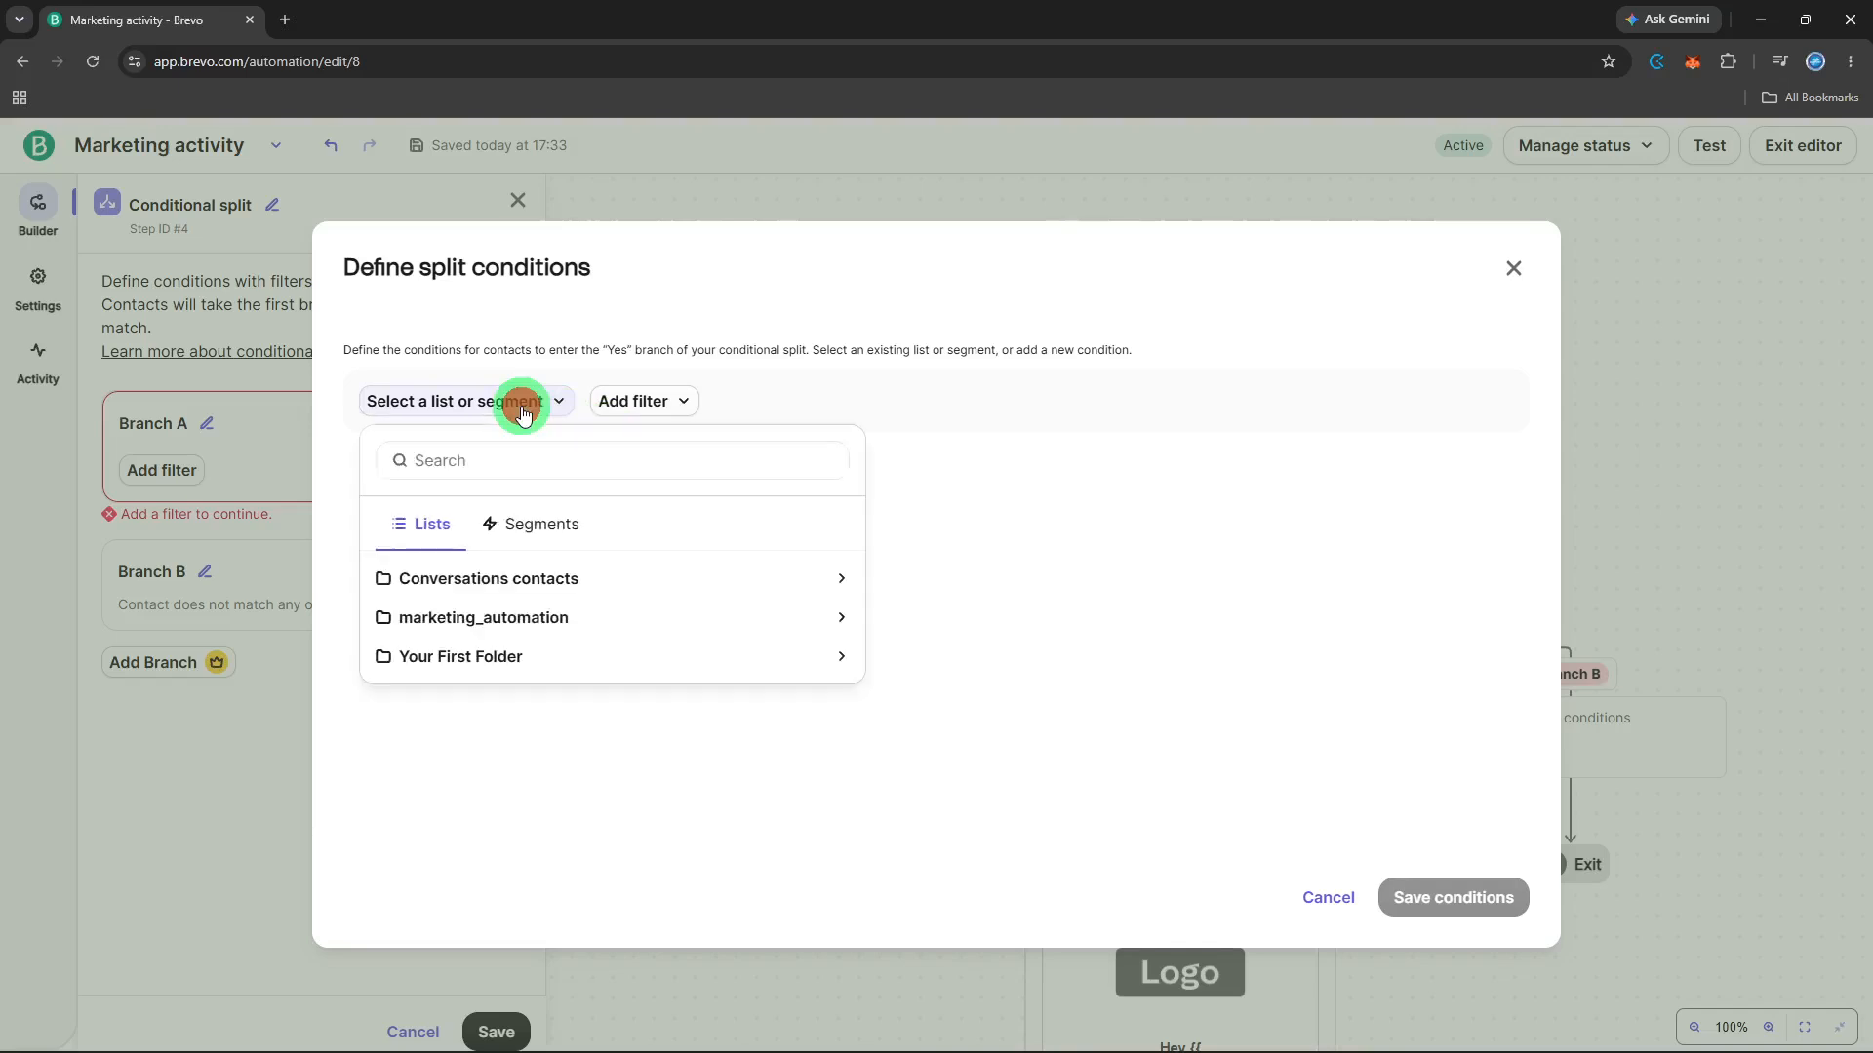
left_click(498, 589)
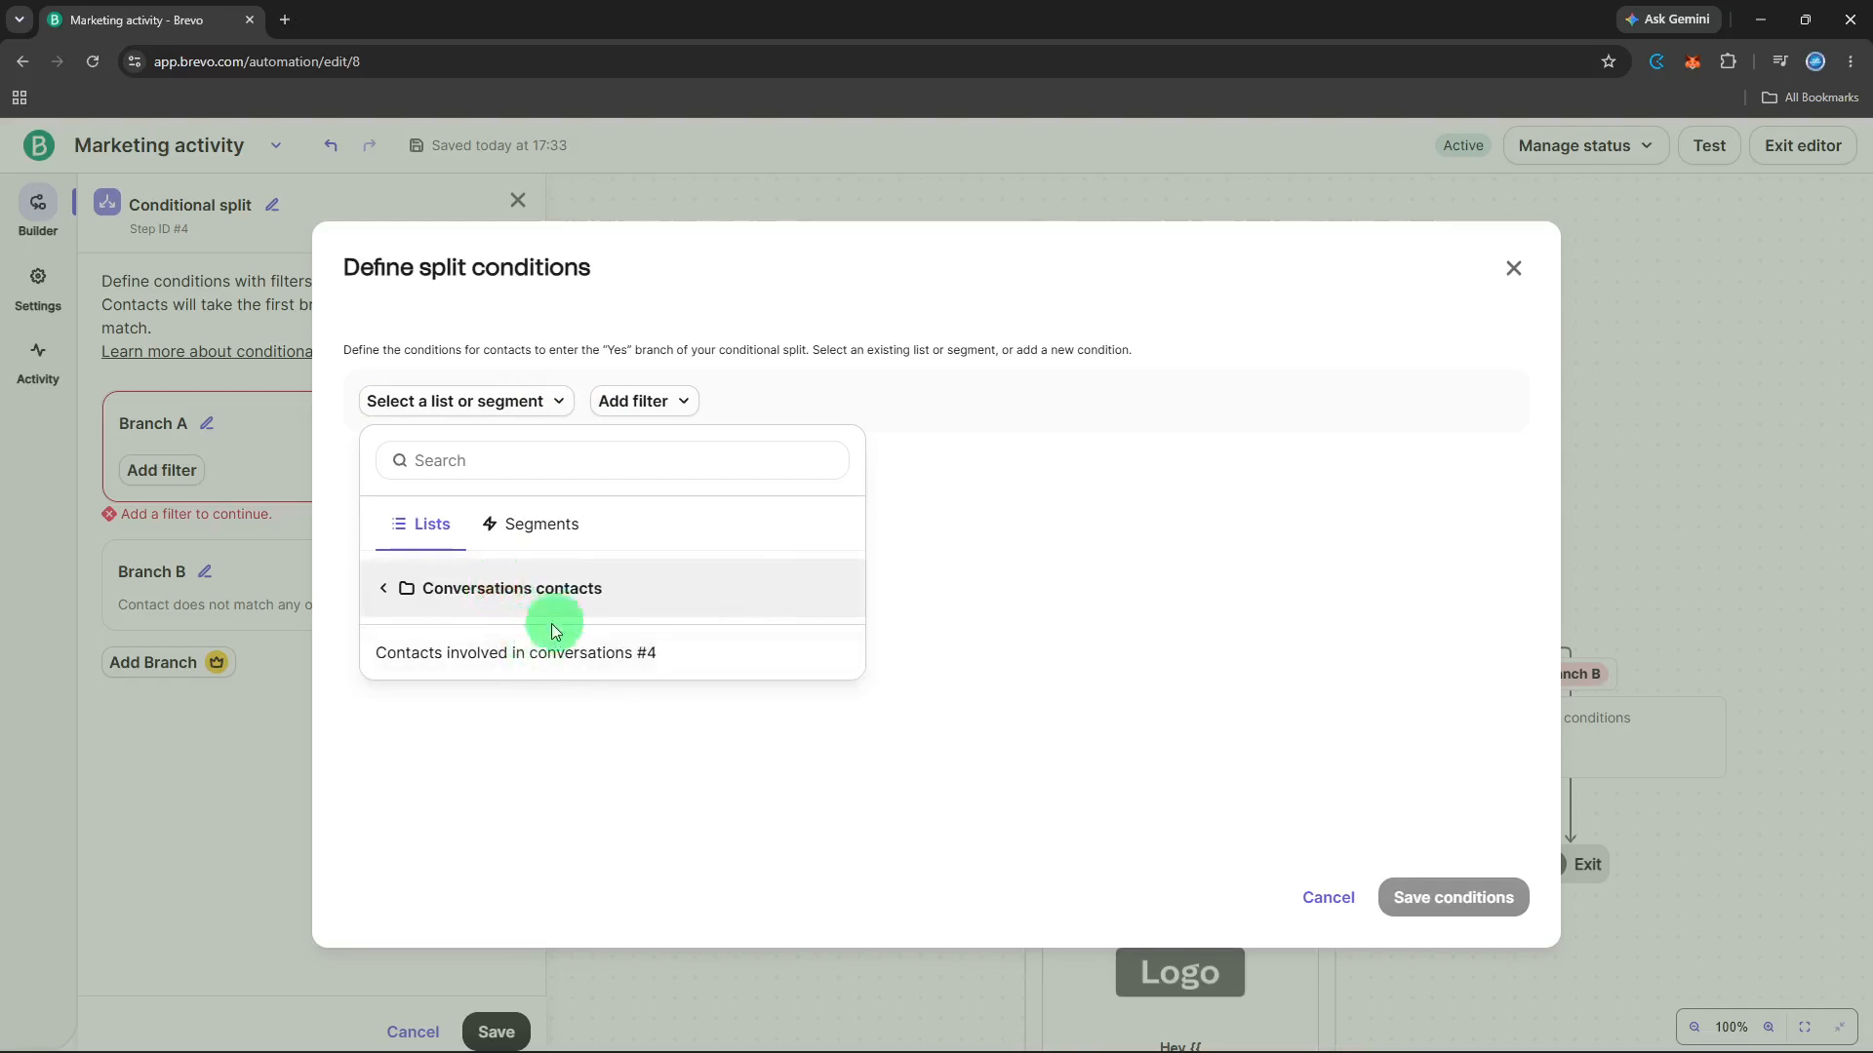
left_click(546, 602)
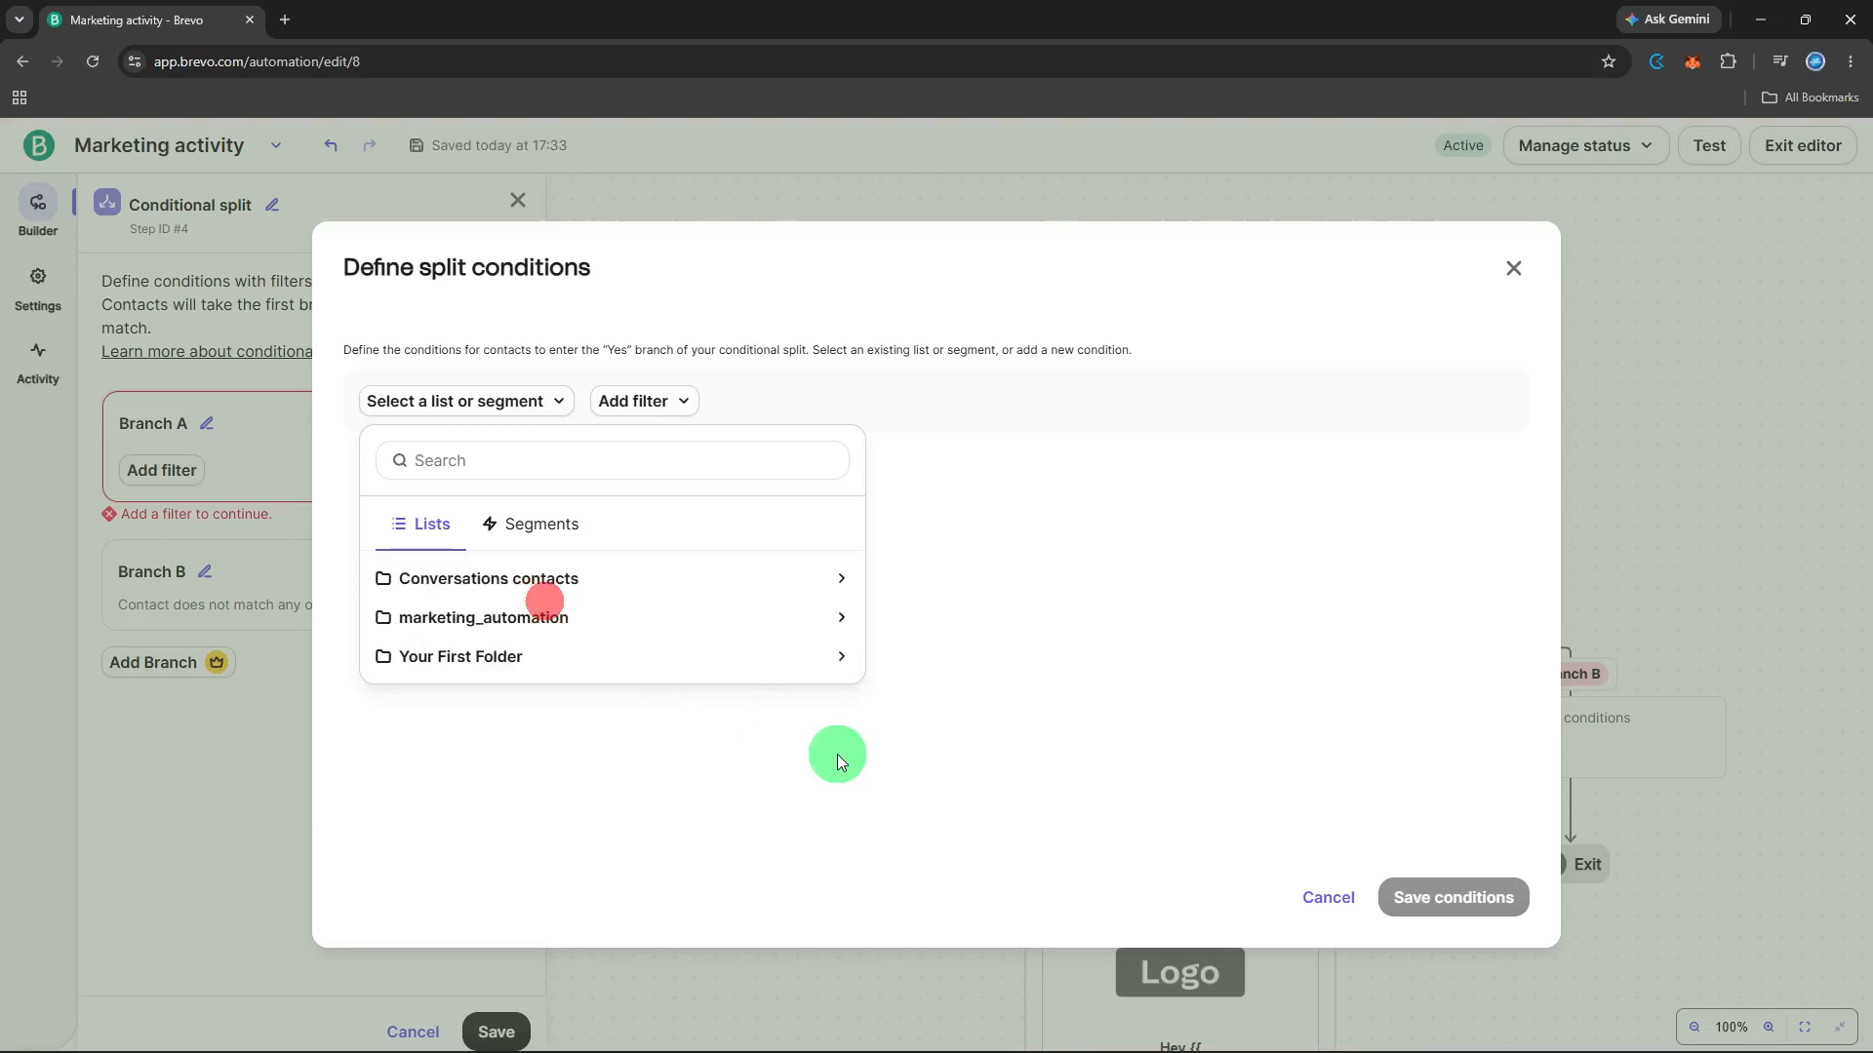
left_click(737, 671)
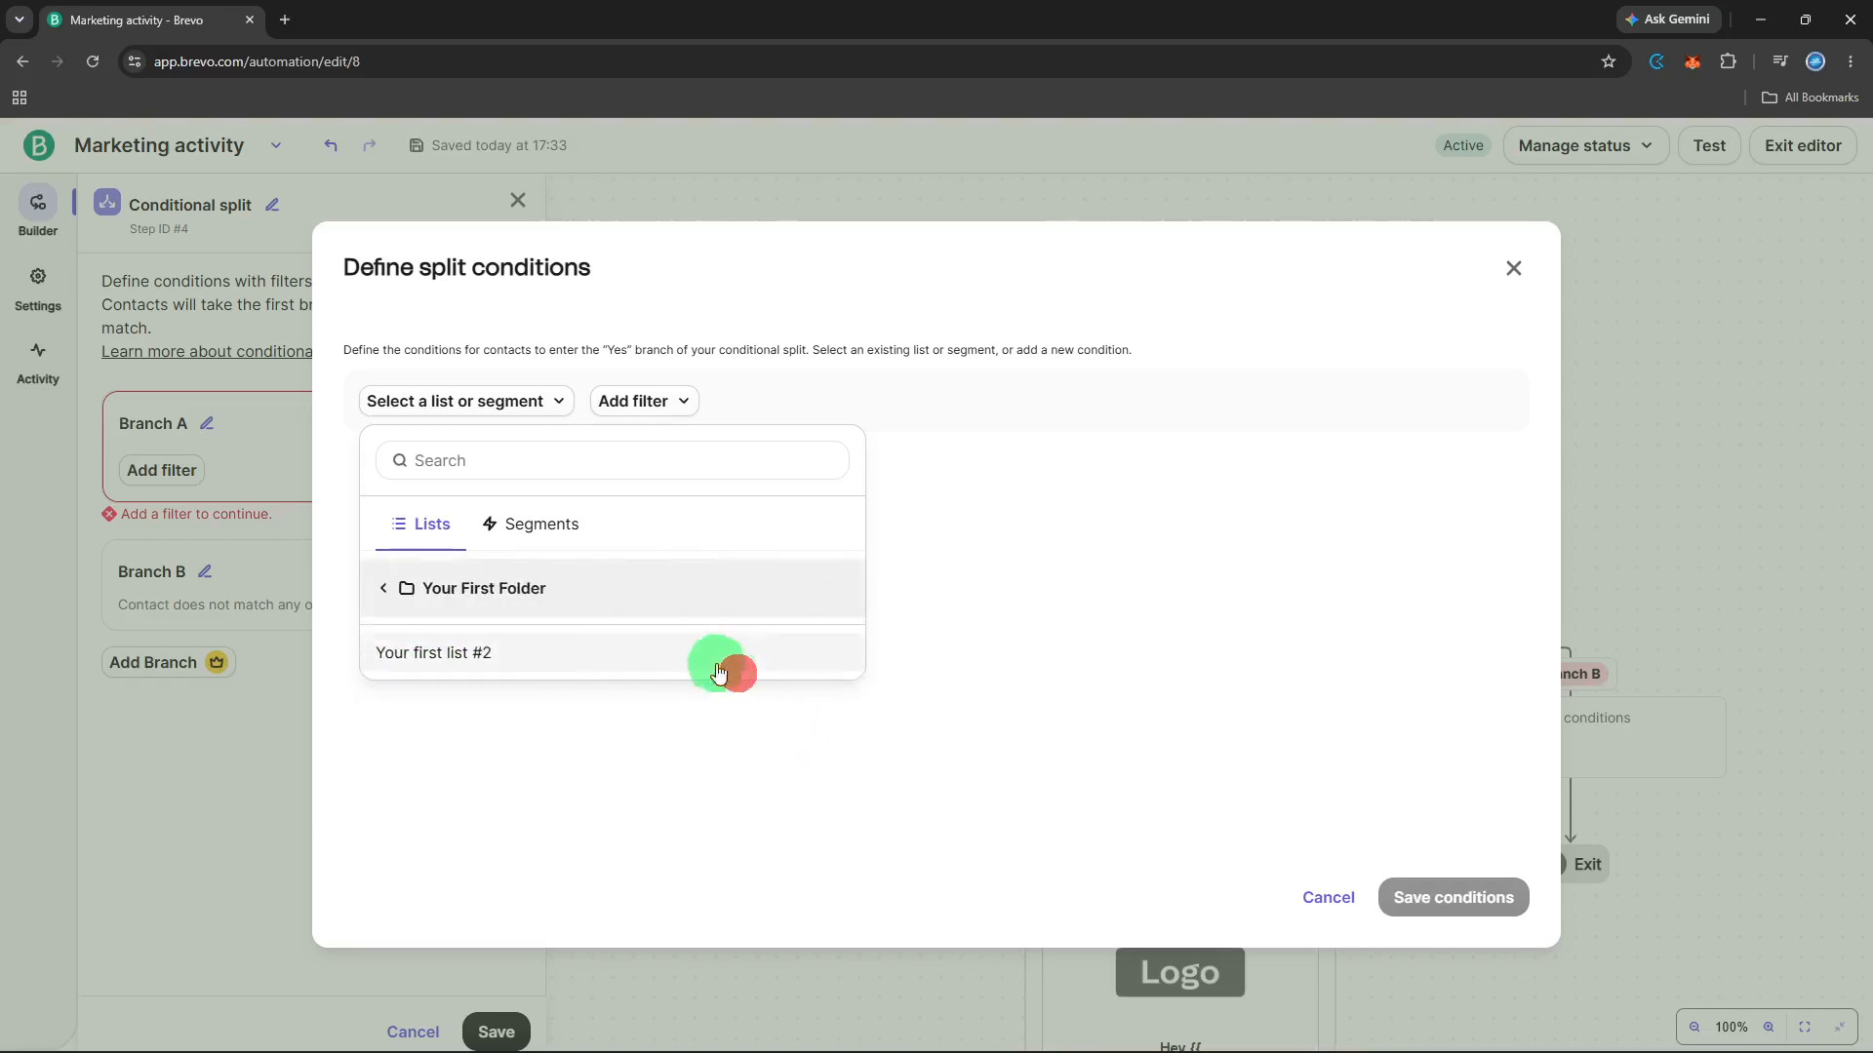
left_click(609, 652)
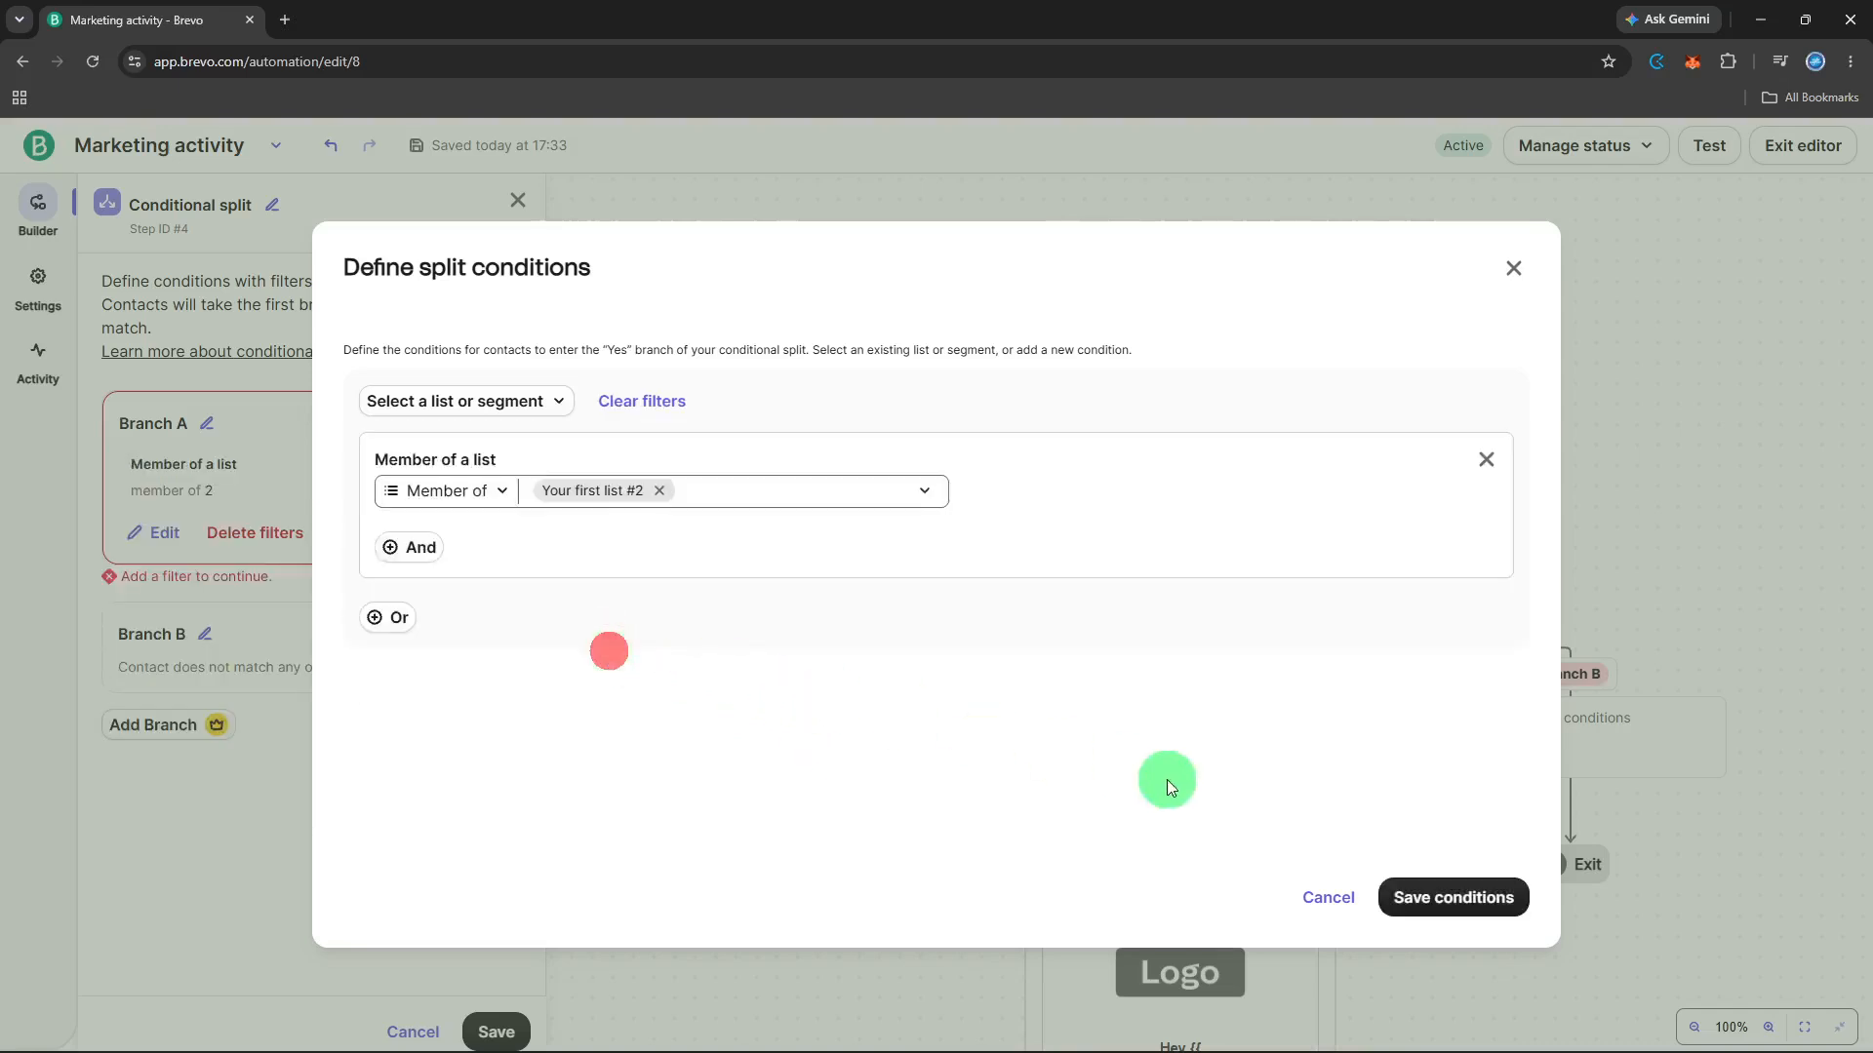
left_click(1430, 889)
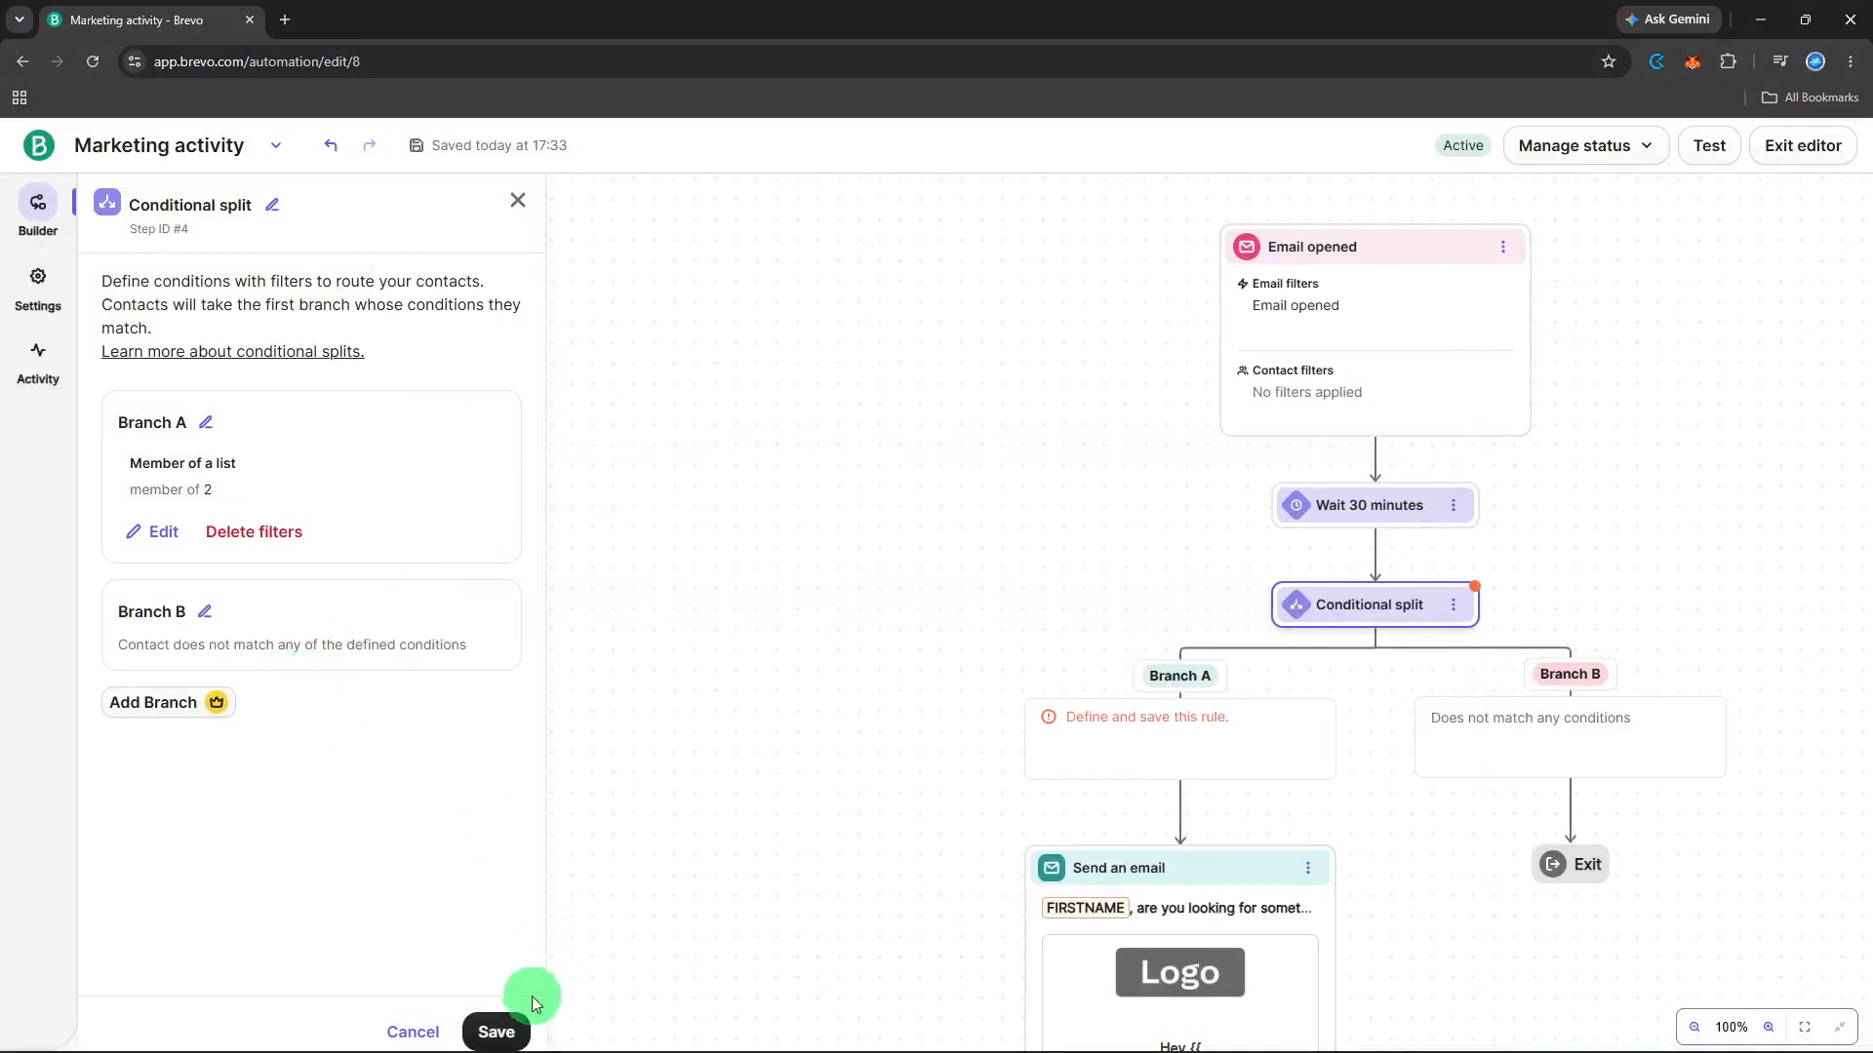
left_click(502, 1026)
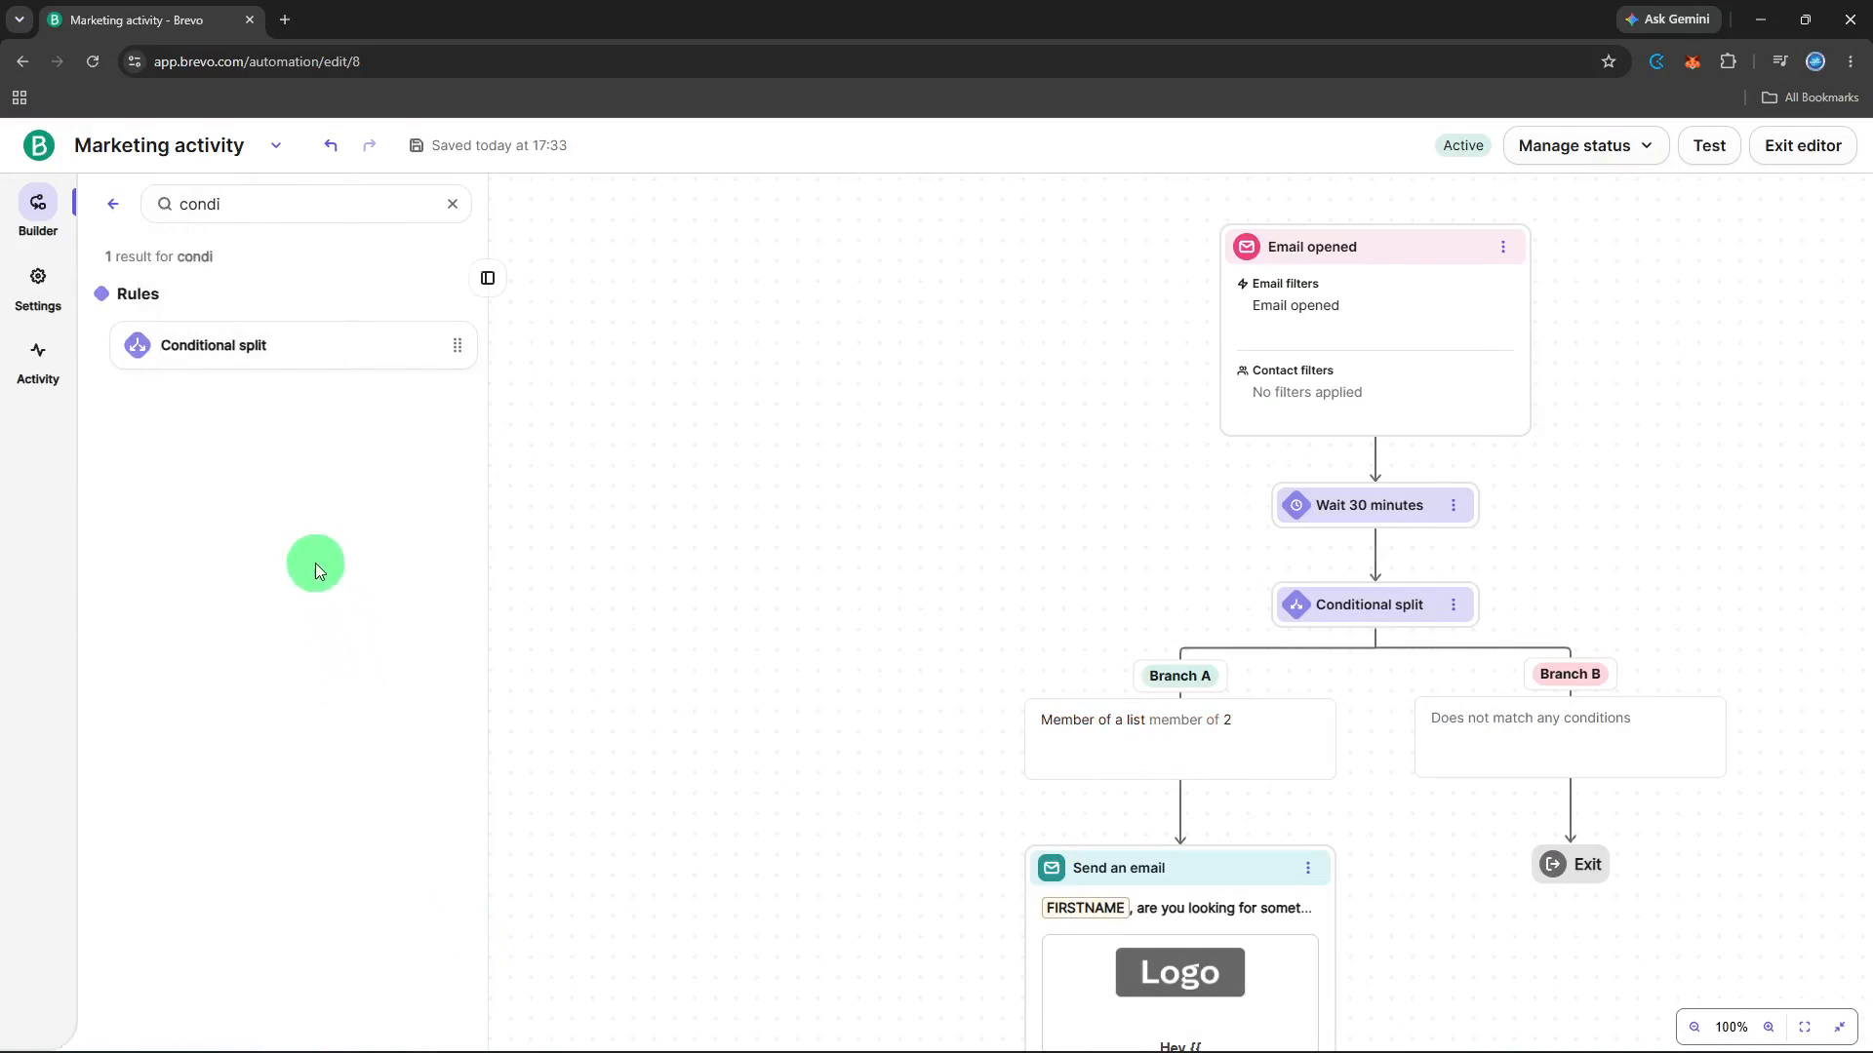
Review both branches of the conditional split, and clear the step search to return to the full trigger list.
scroll(1355, 839, "down", 1)
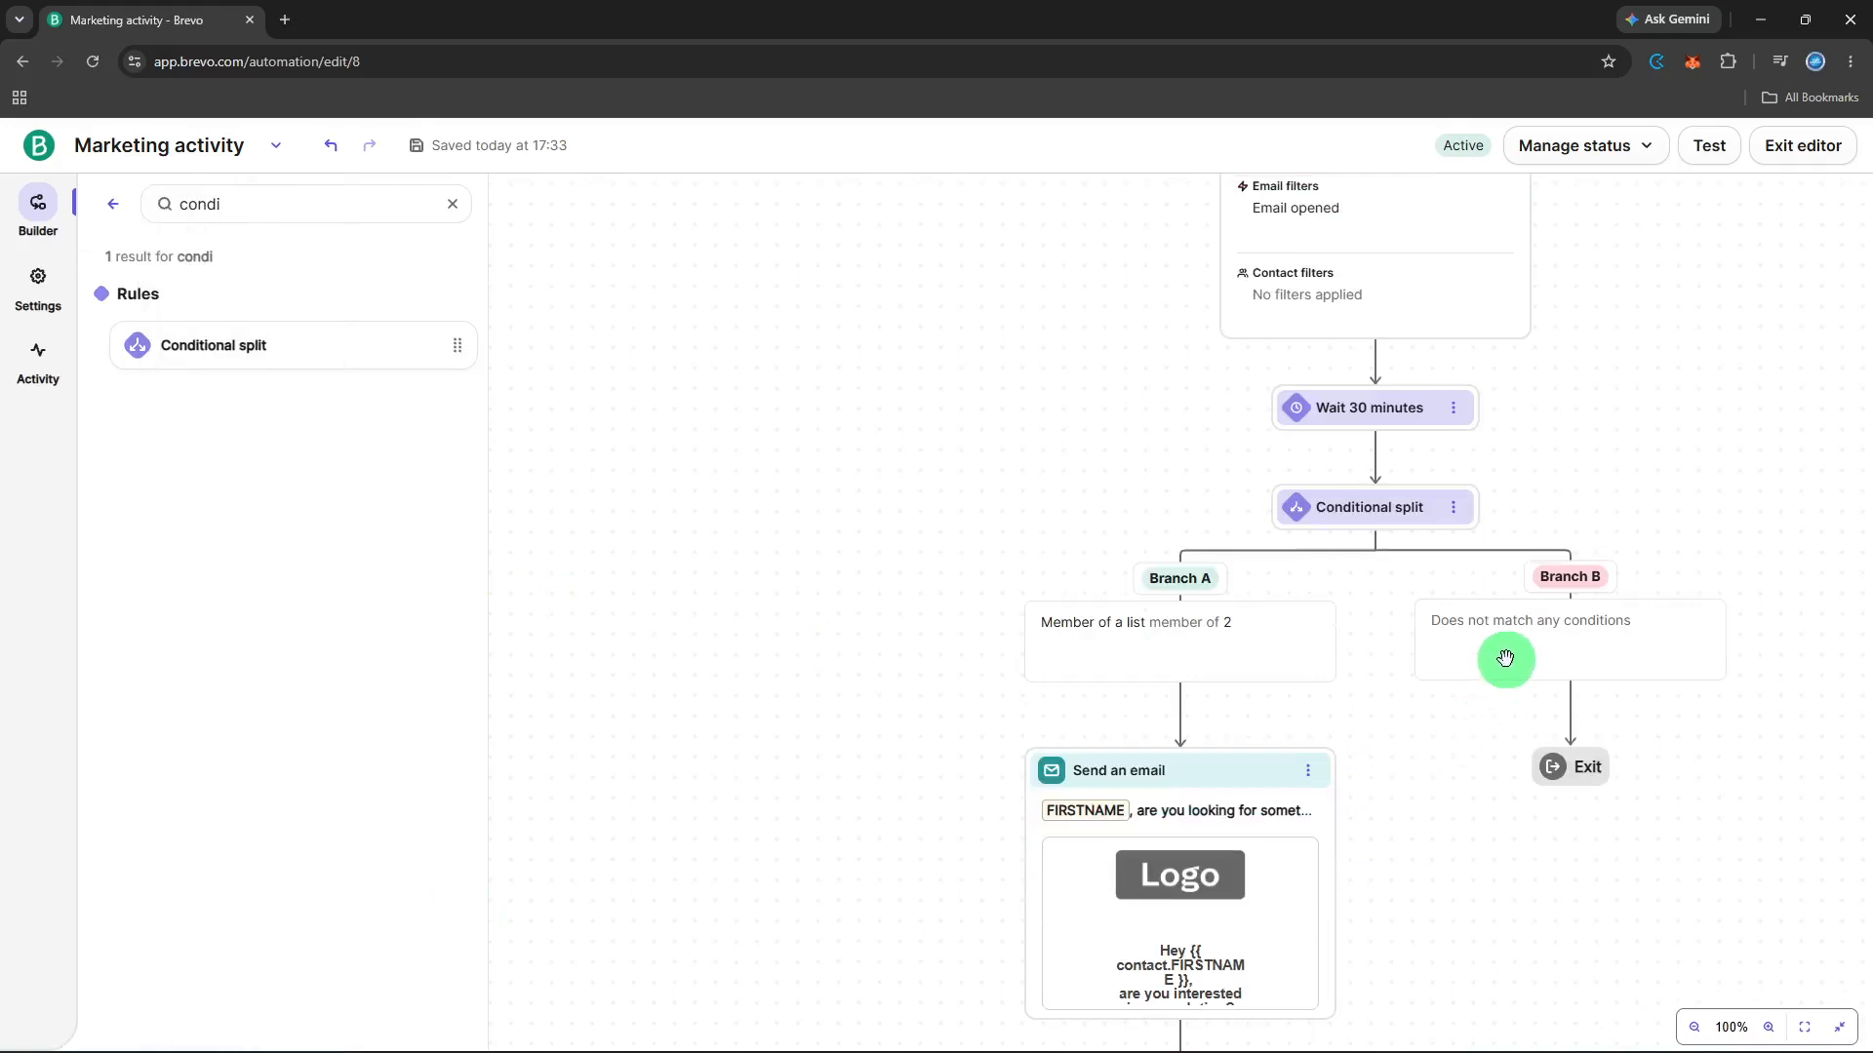
scroll(1505, 657, "down", 1)
scroll(1505, 658, "up", 1)
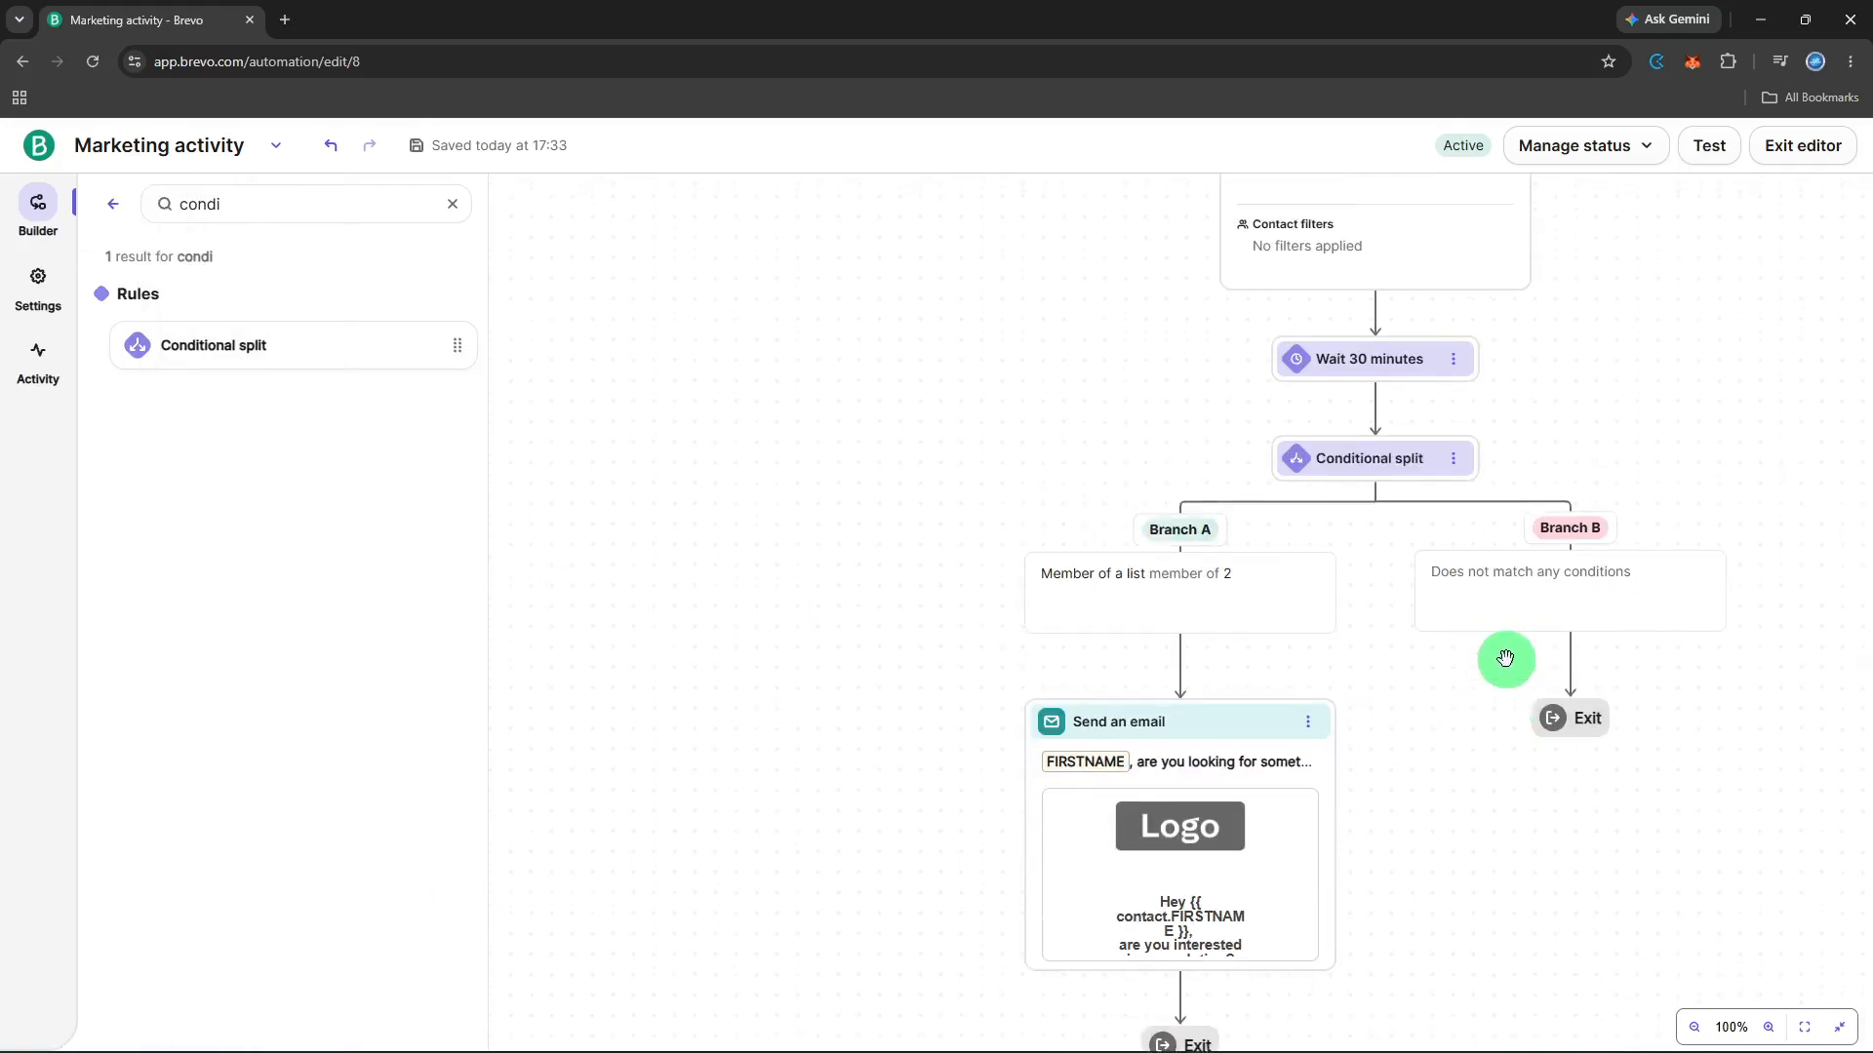
scroll(1505, 658, "down", 1)
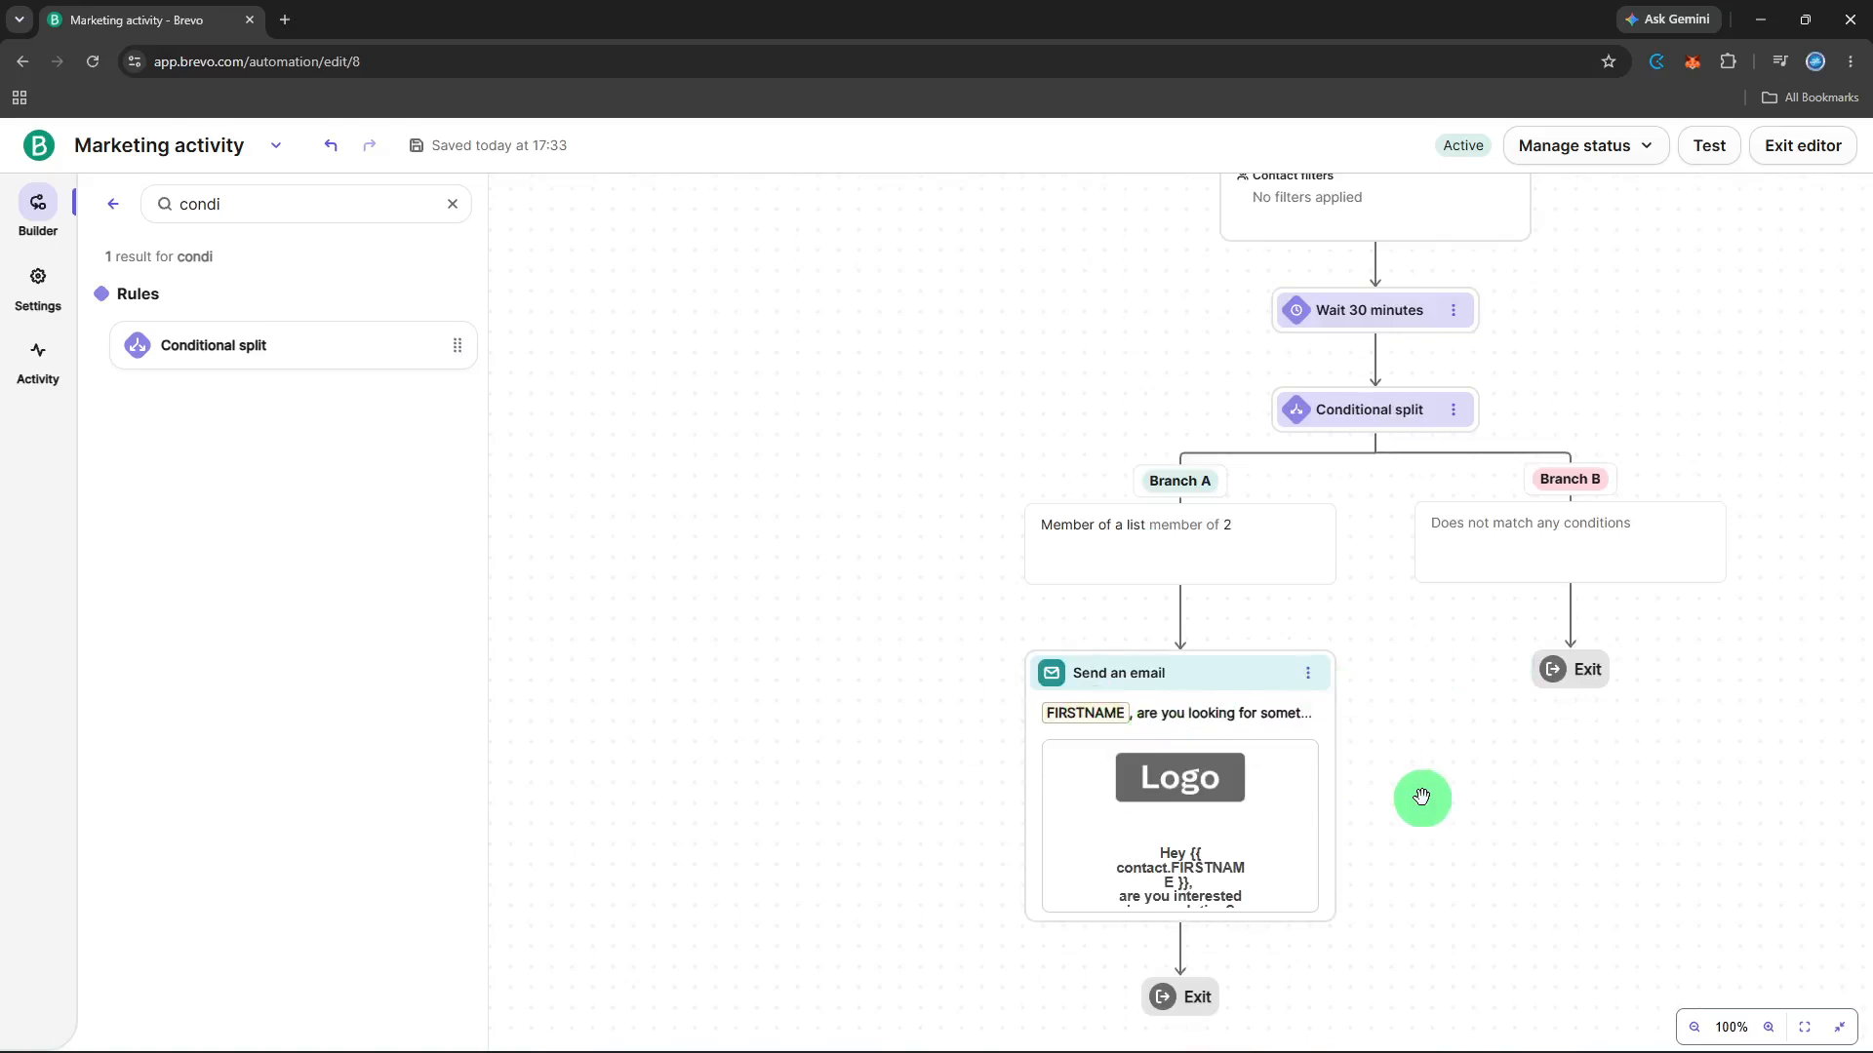
scroll(1421, 798, "up", 2)
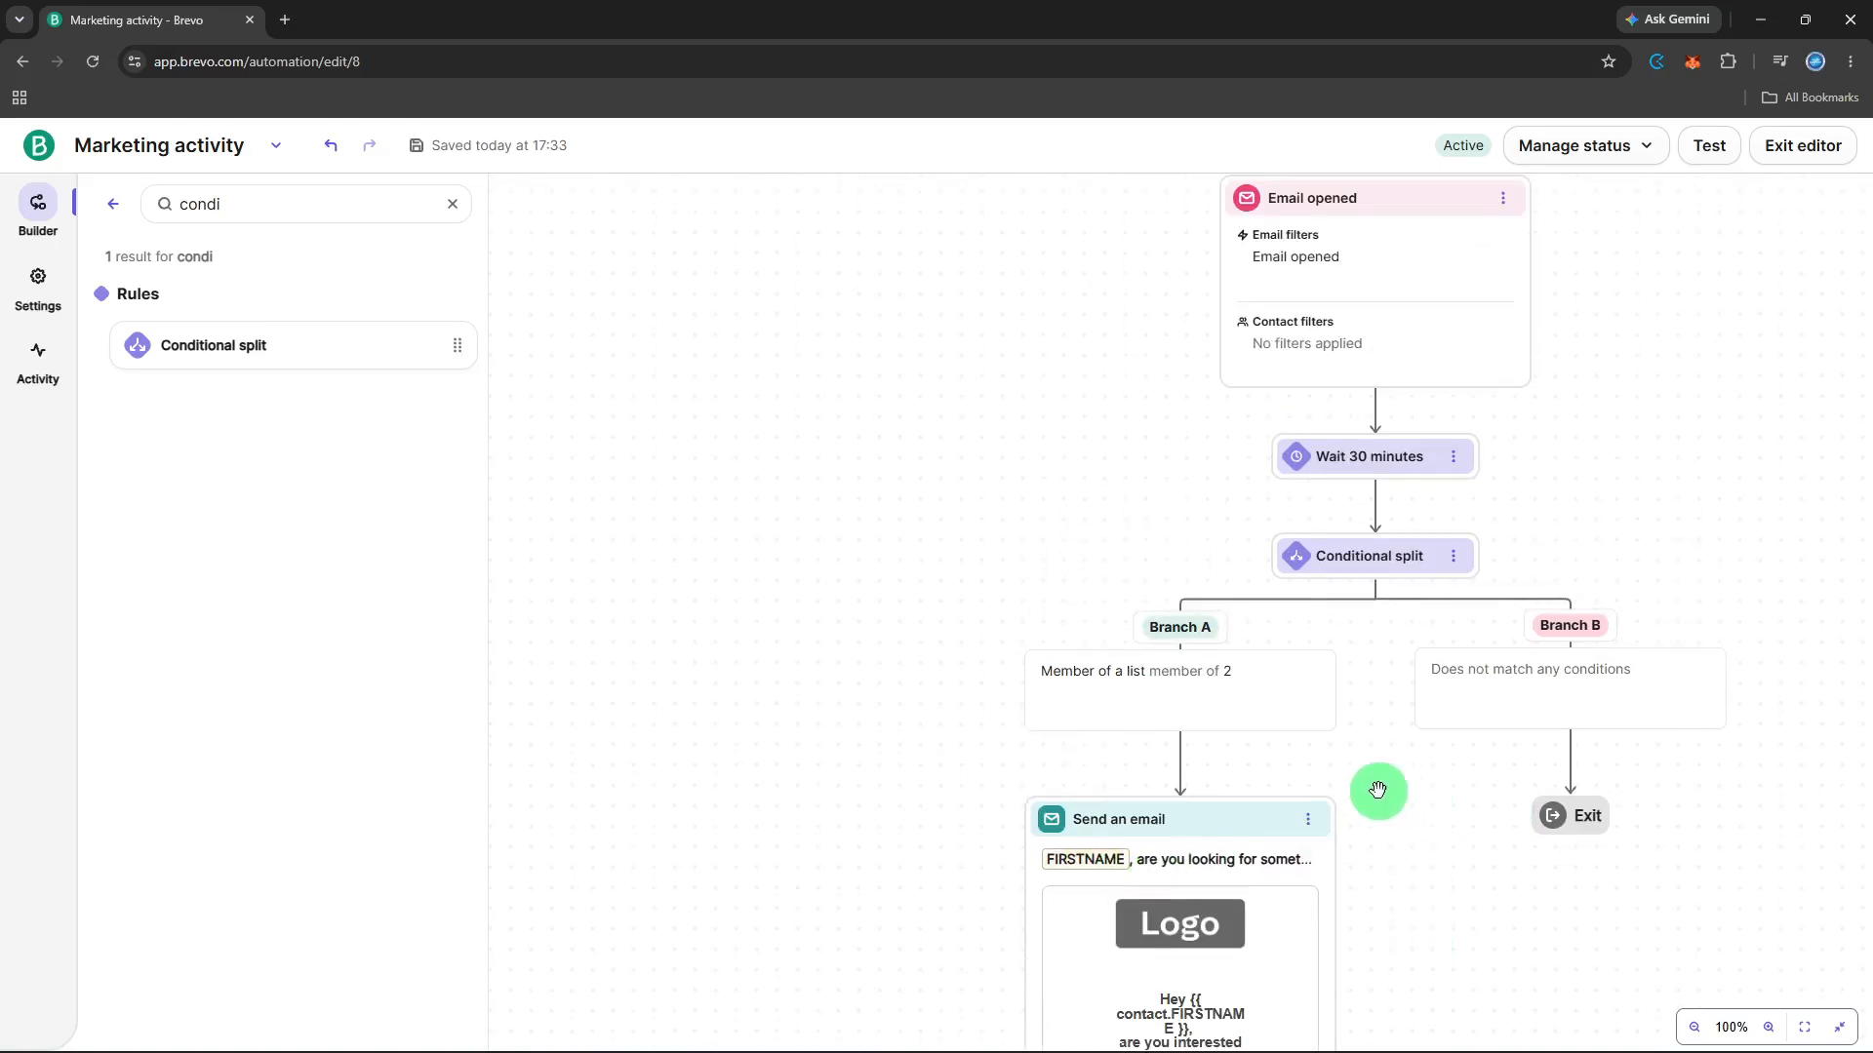
left_click(449, 204)
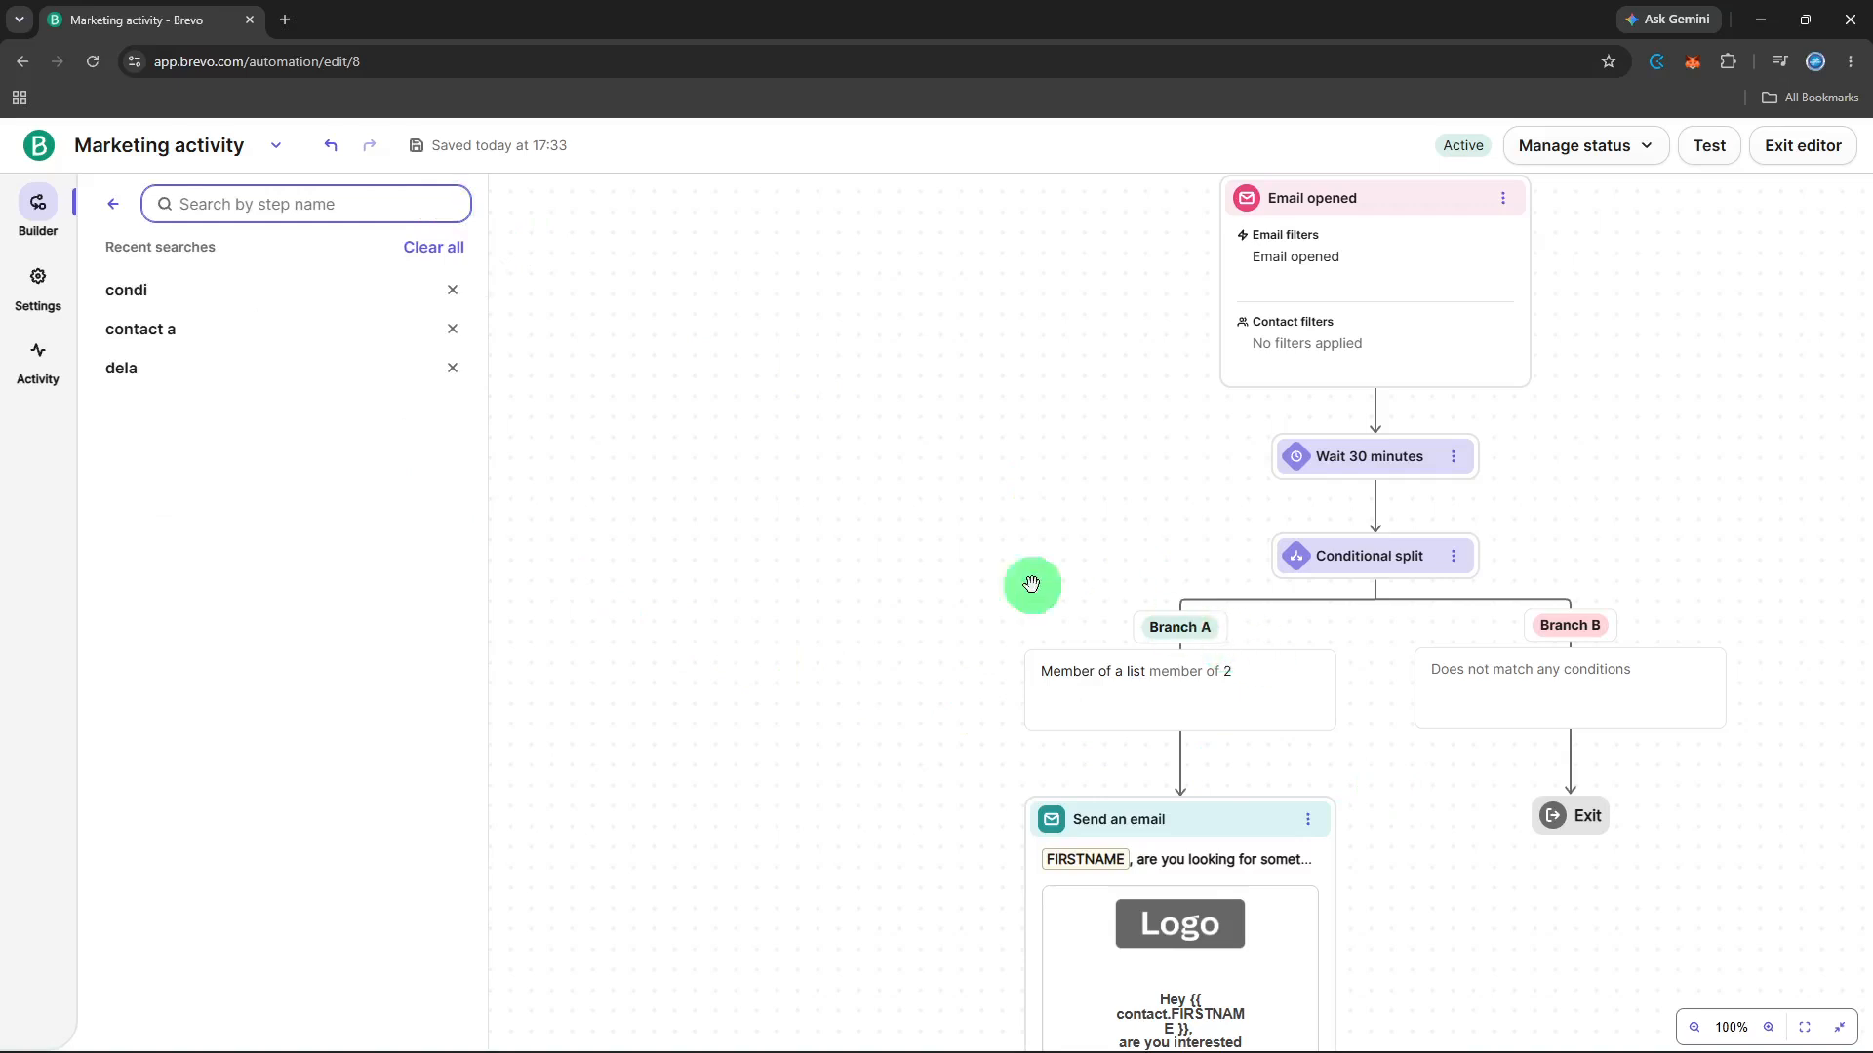
left_click(114, 204)
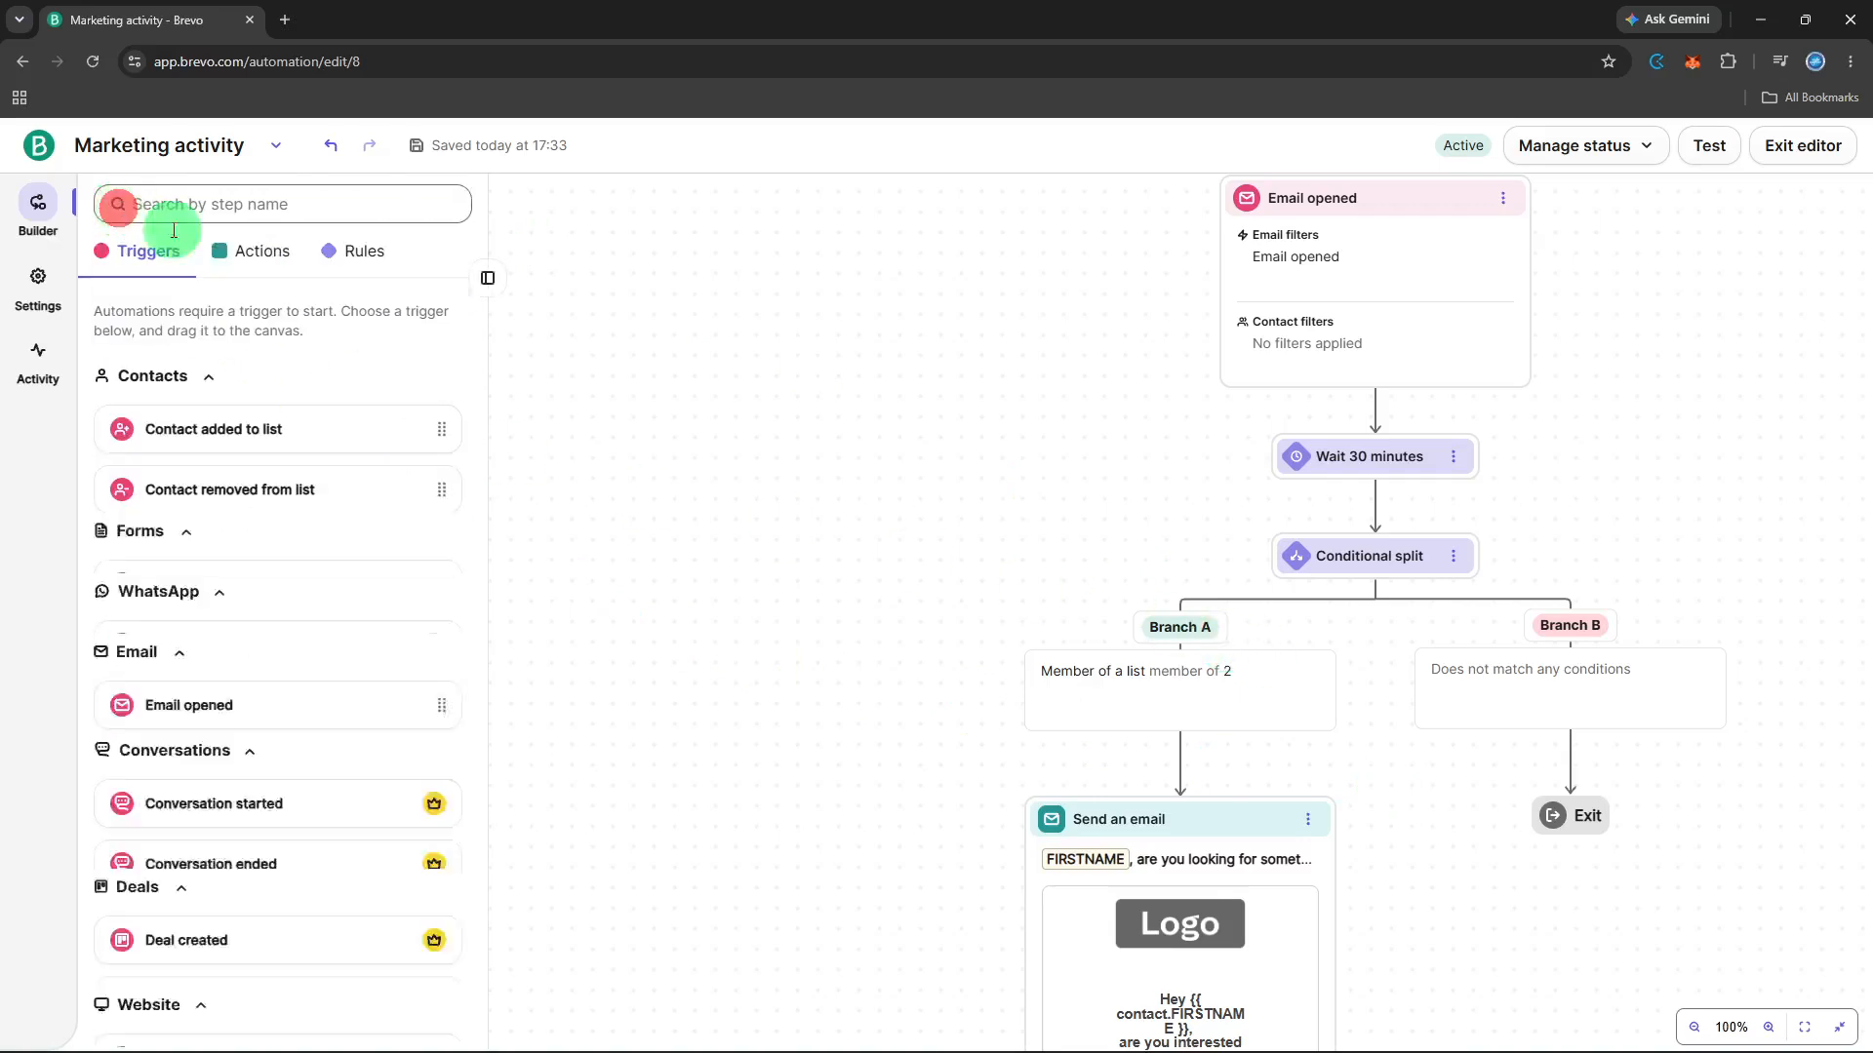
Test the automation's messages with a contact found by first name, and finish the test.
scroll(1496, 732, "down", 1)
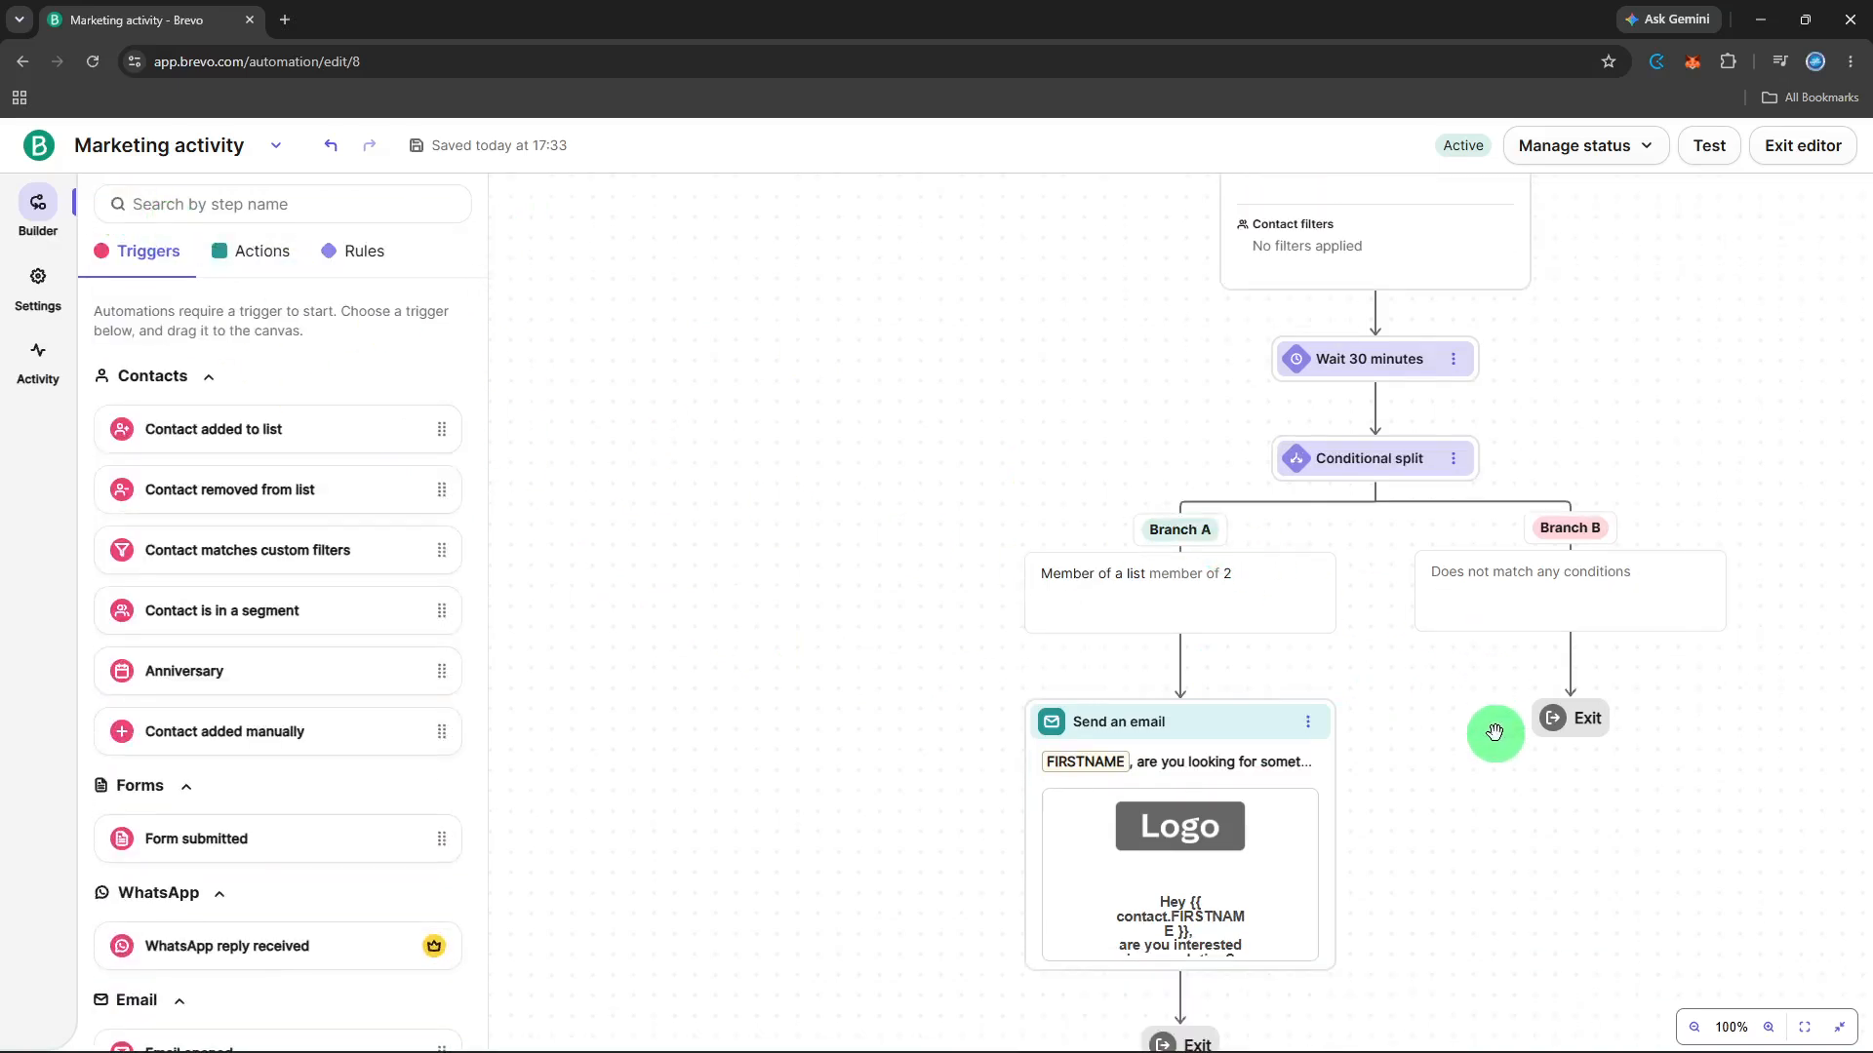
scroll(1495, 732, "down", 1)
mouse_move(1186, 770)
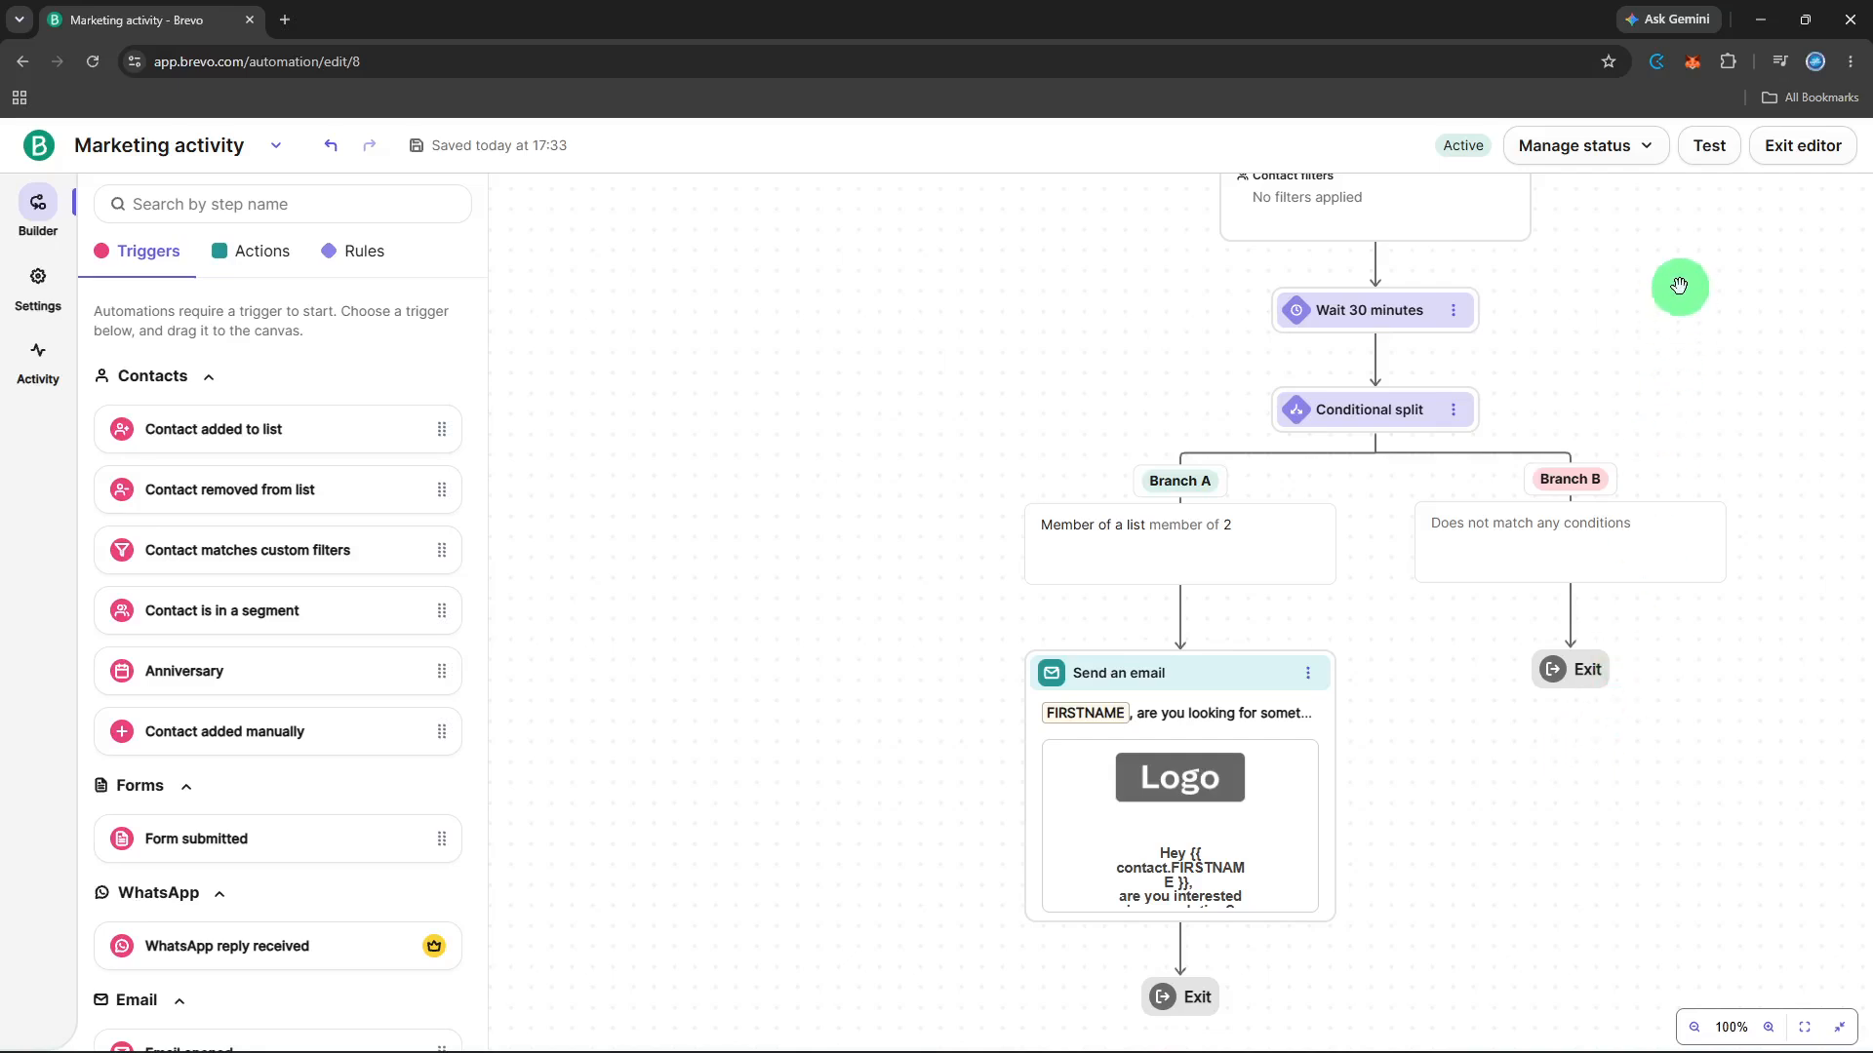
left_click(1704, 170)
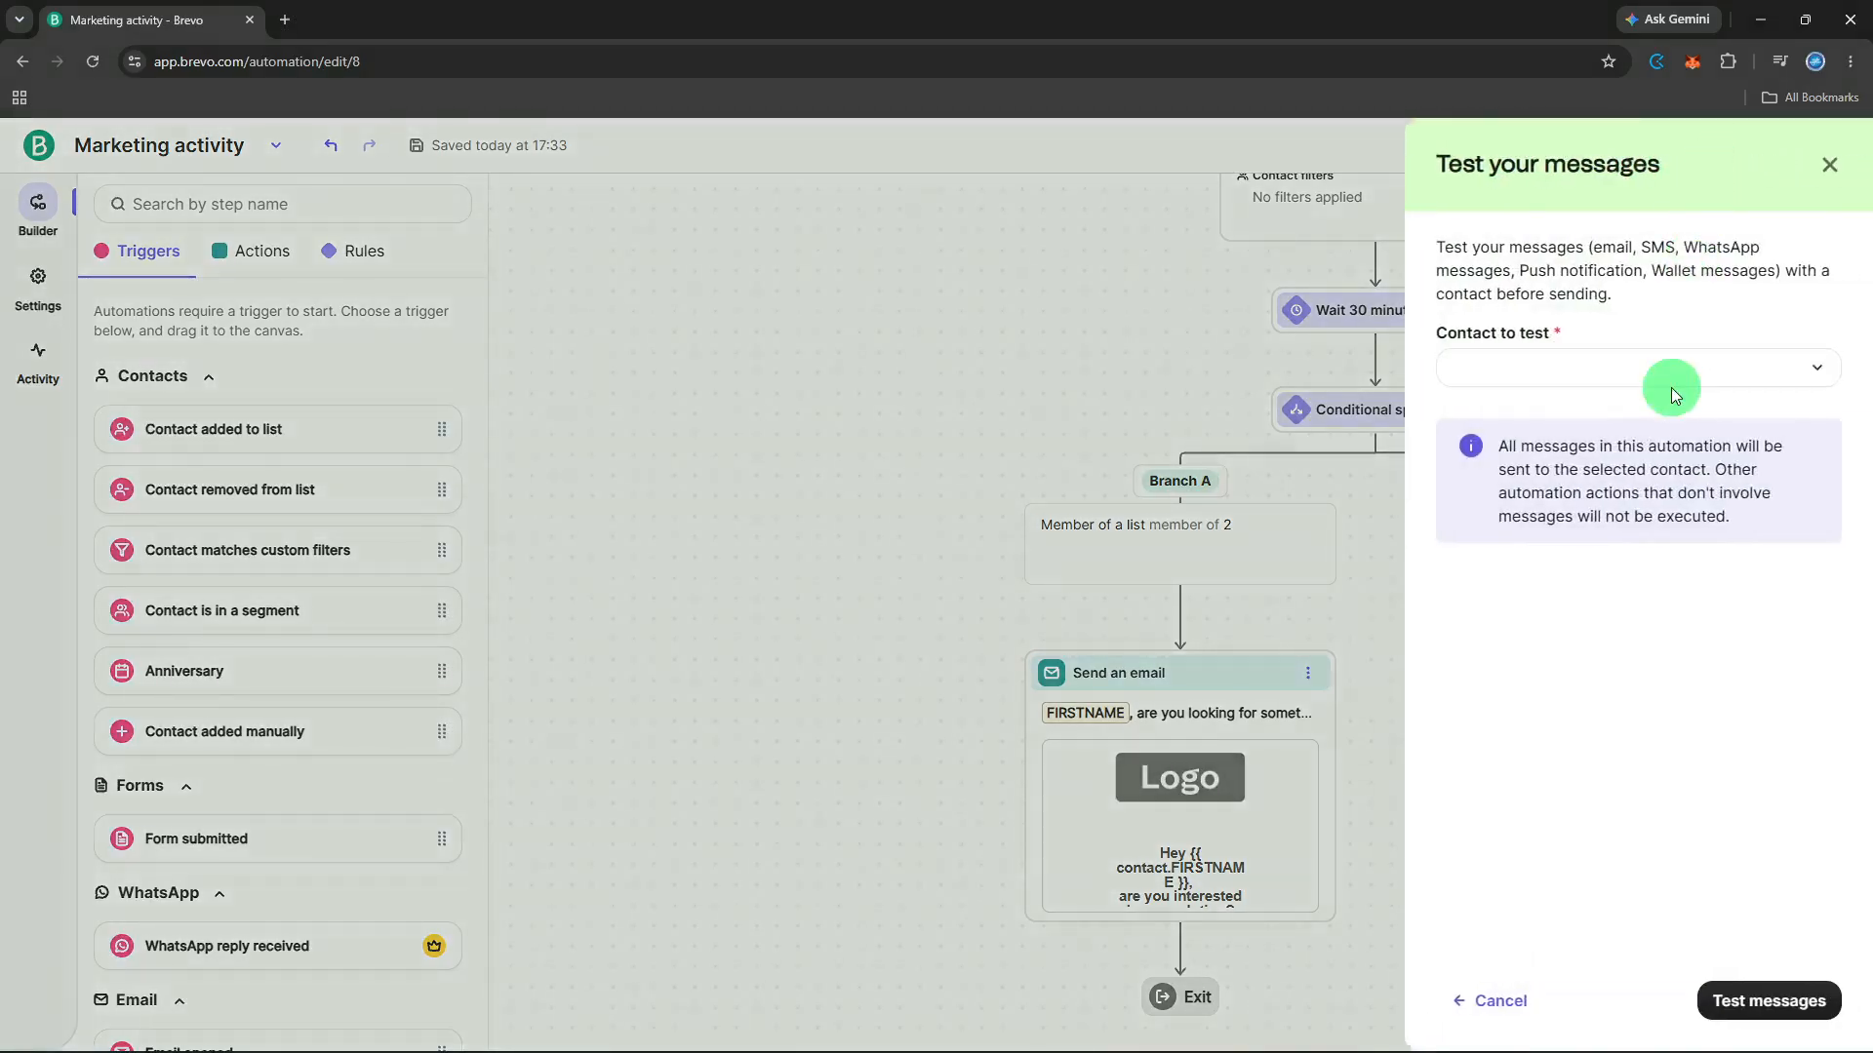
left_click(1685, 370)
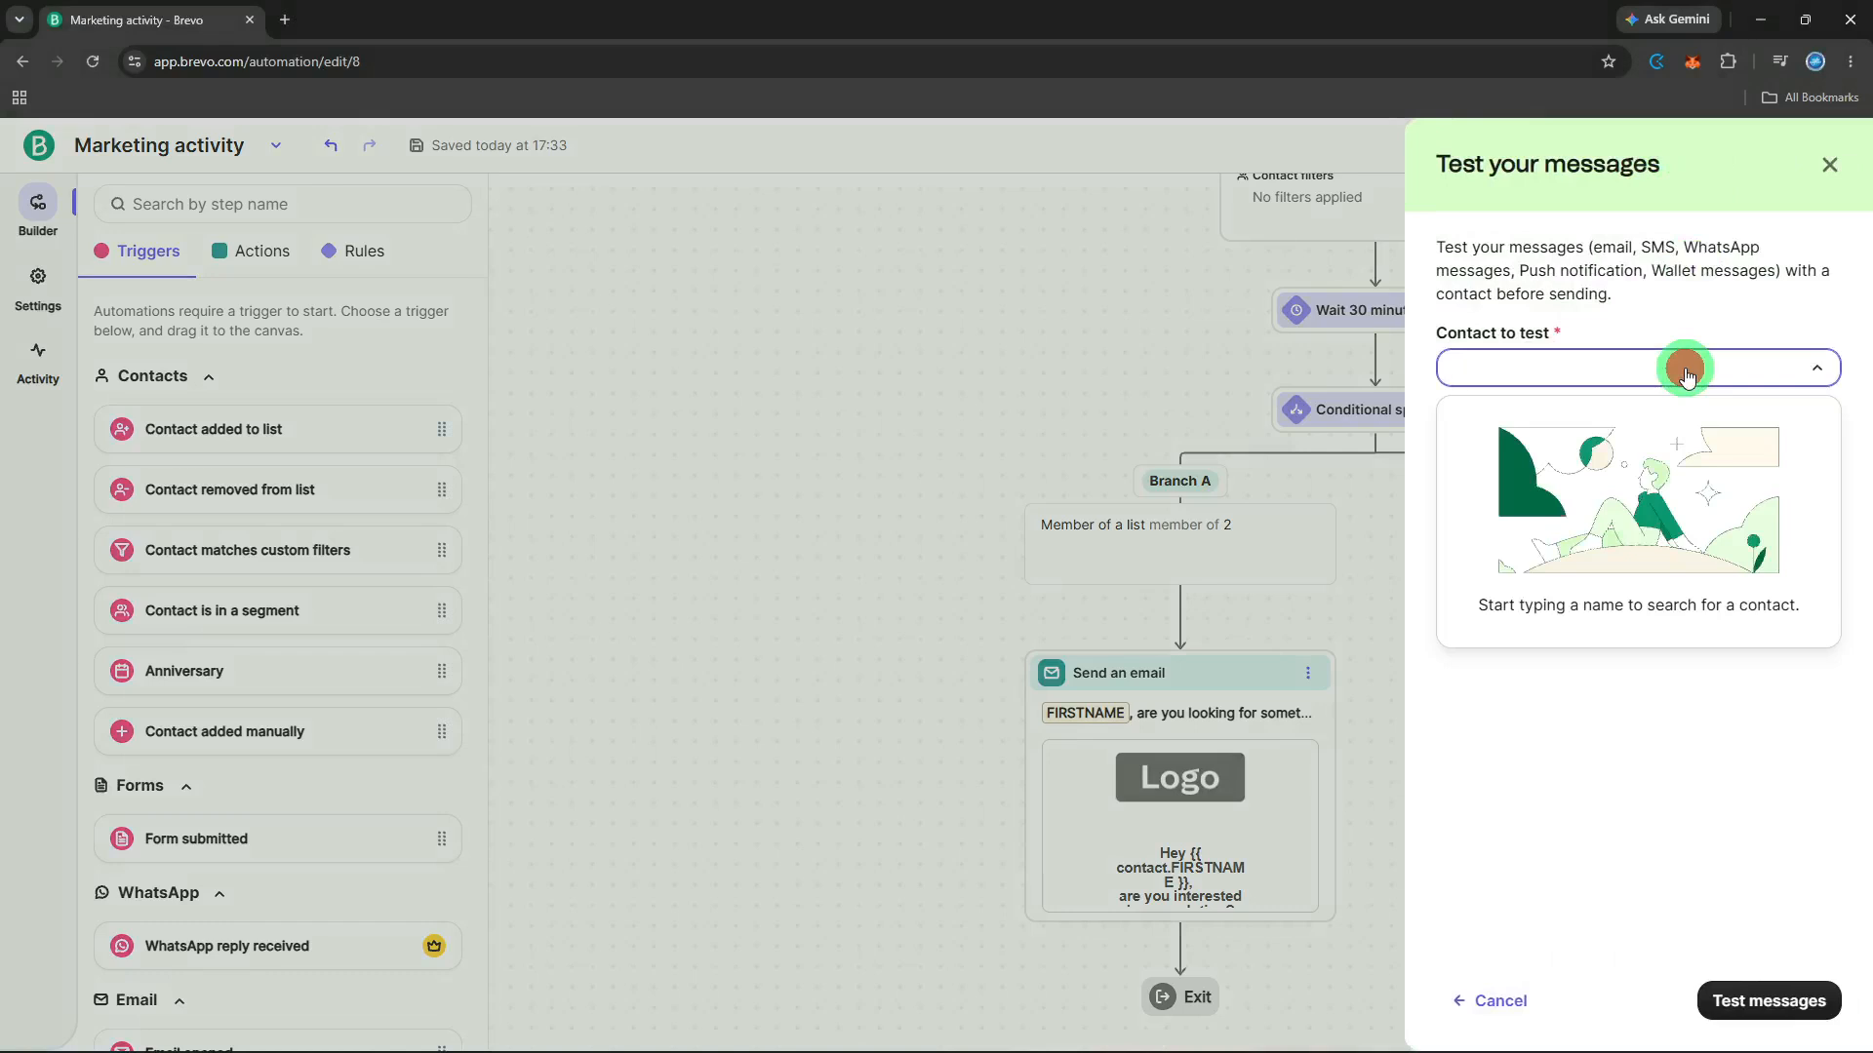
type("sall")
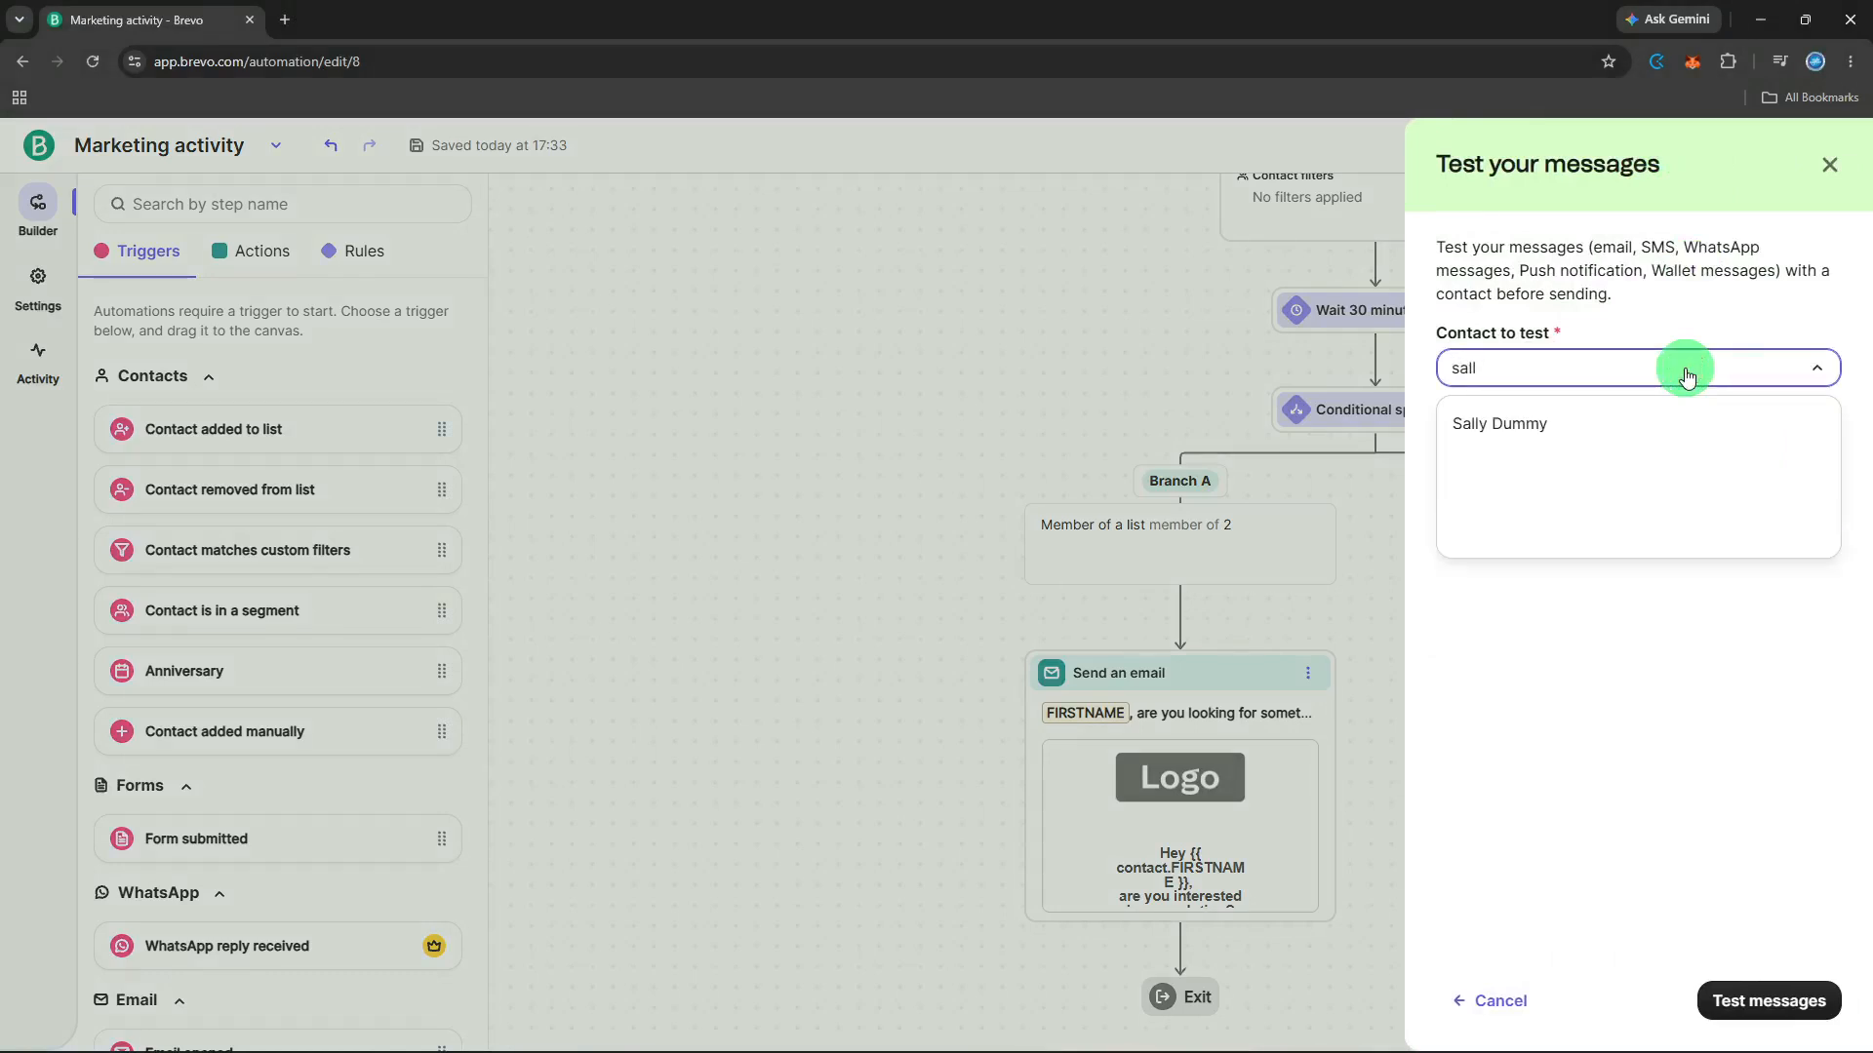
left_click(1662, 413)
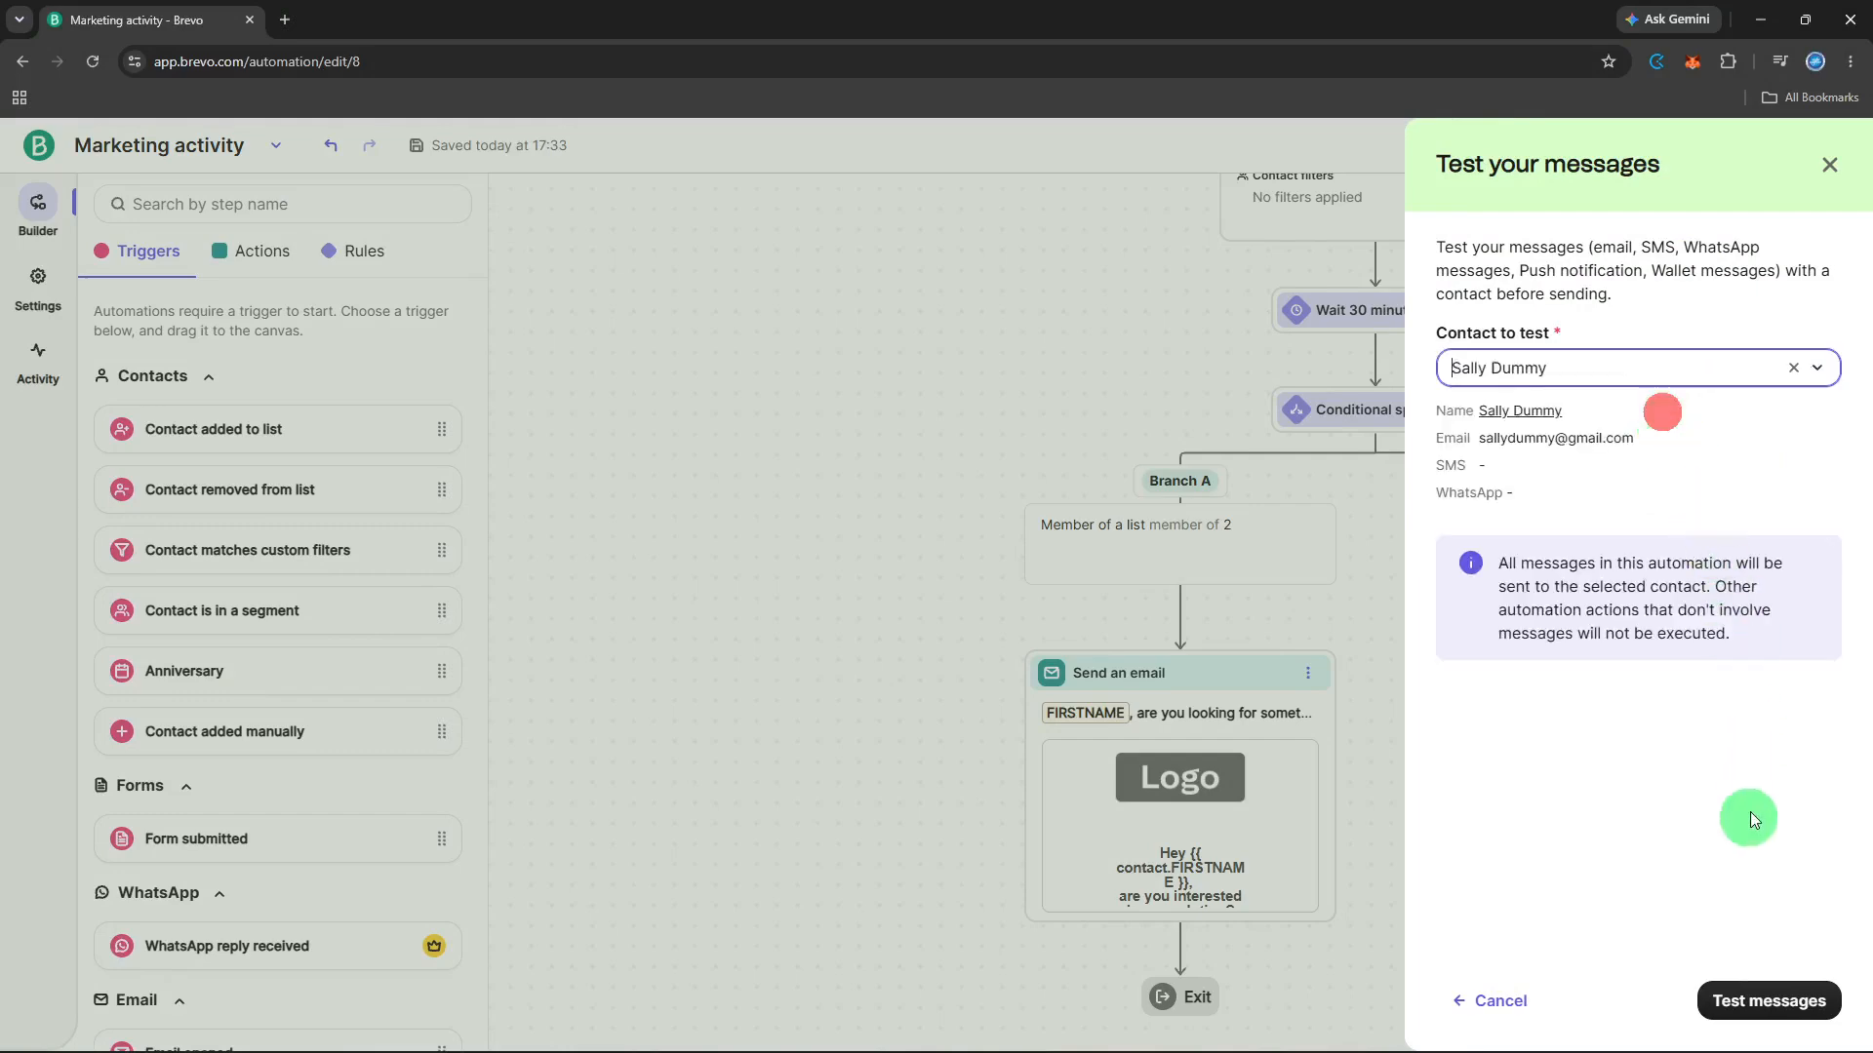
left_click(1748, 985)
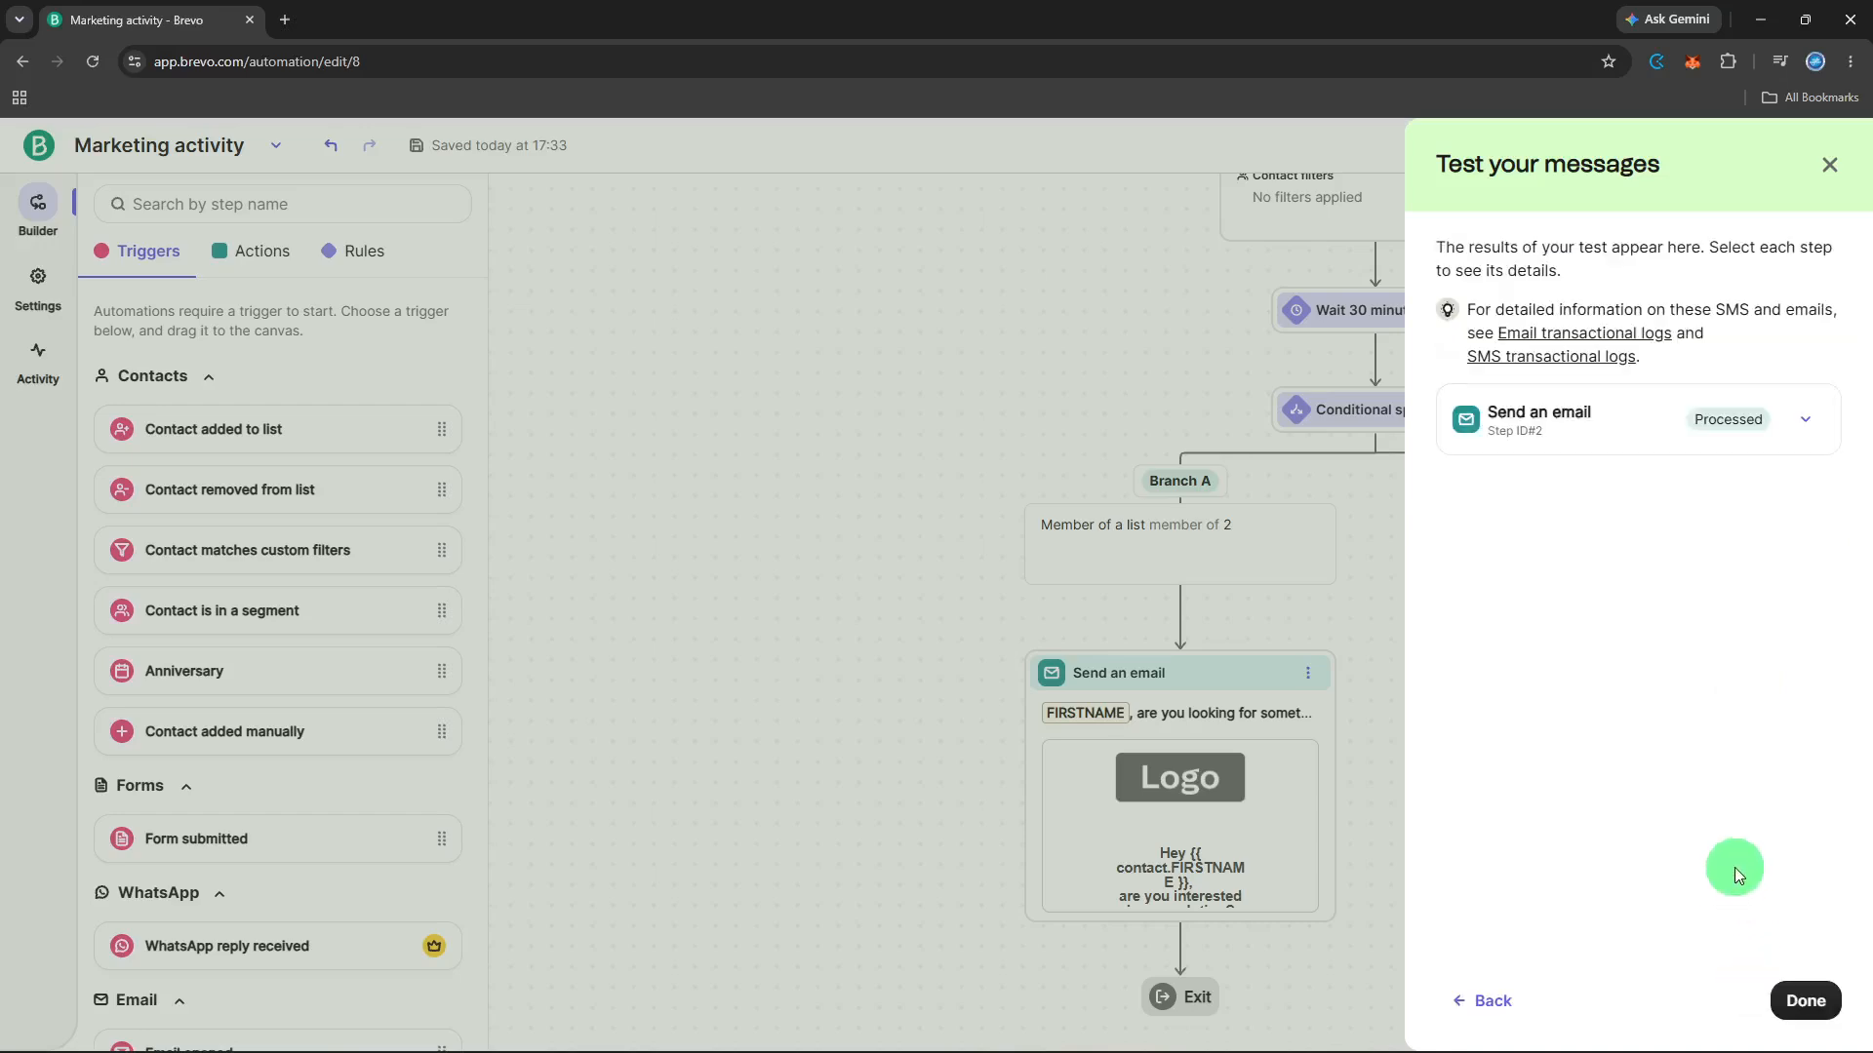
left_click(1804, 1004)
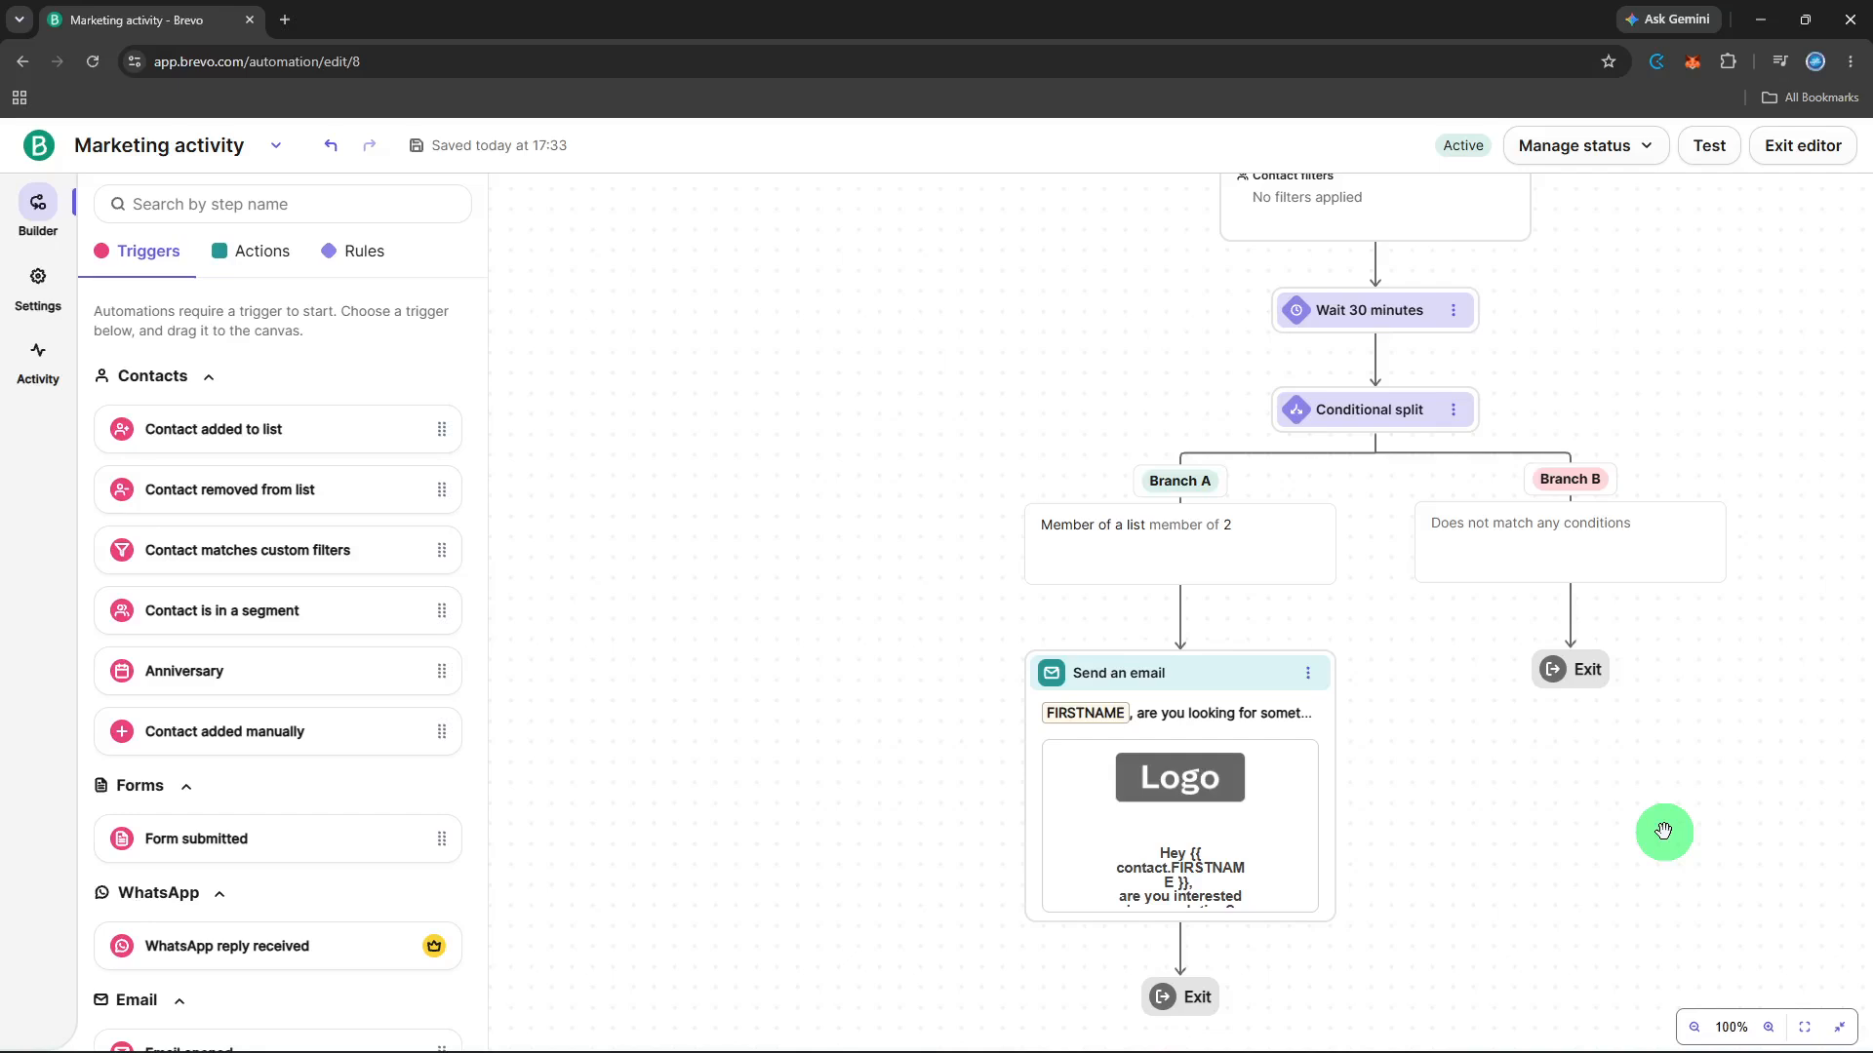
scroll(1664, 831, "down", 1)
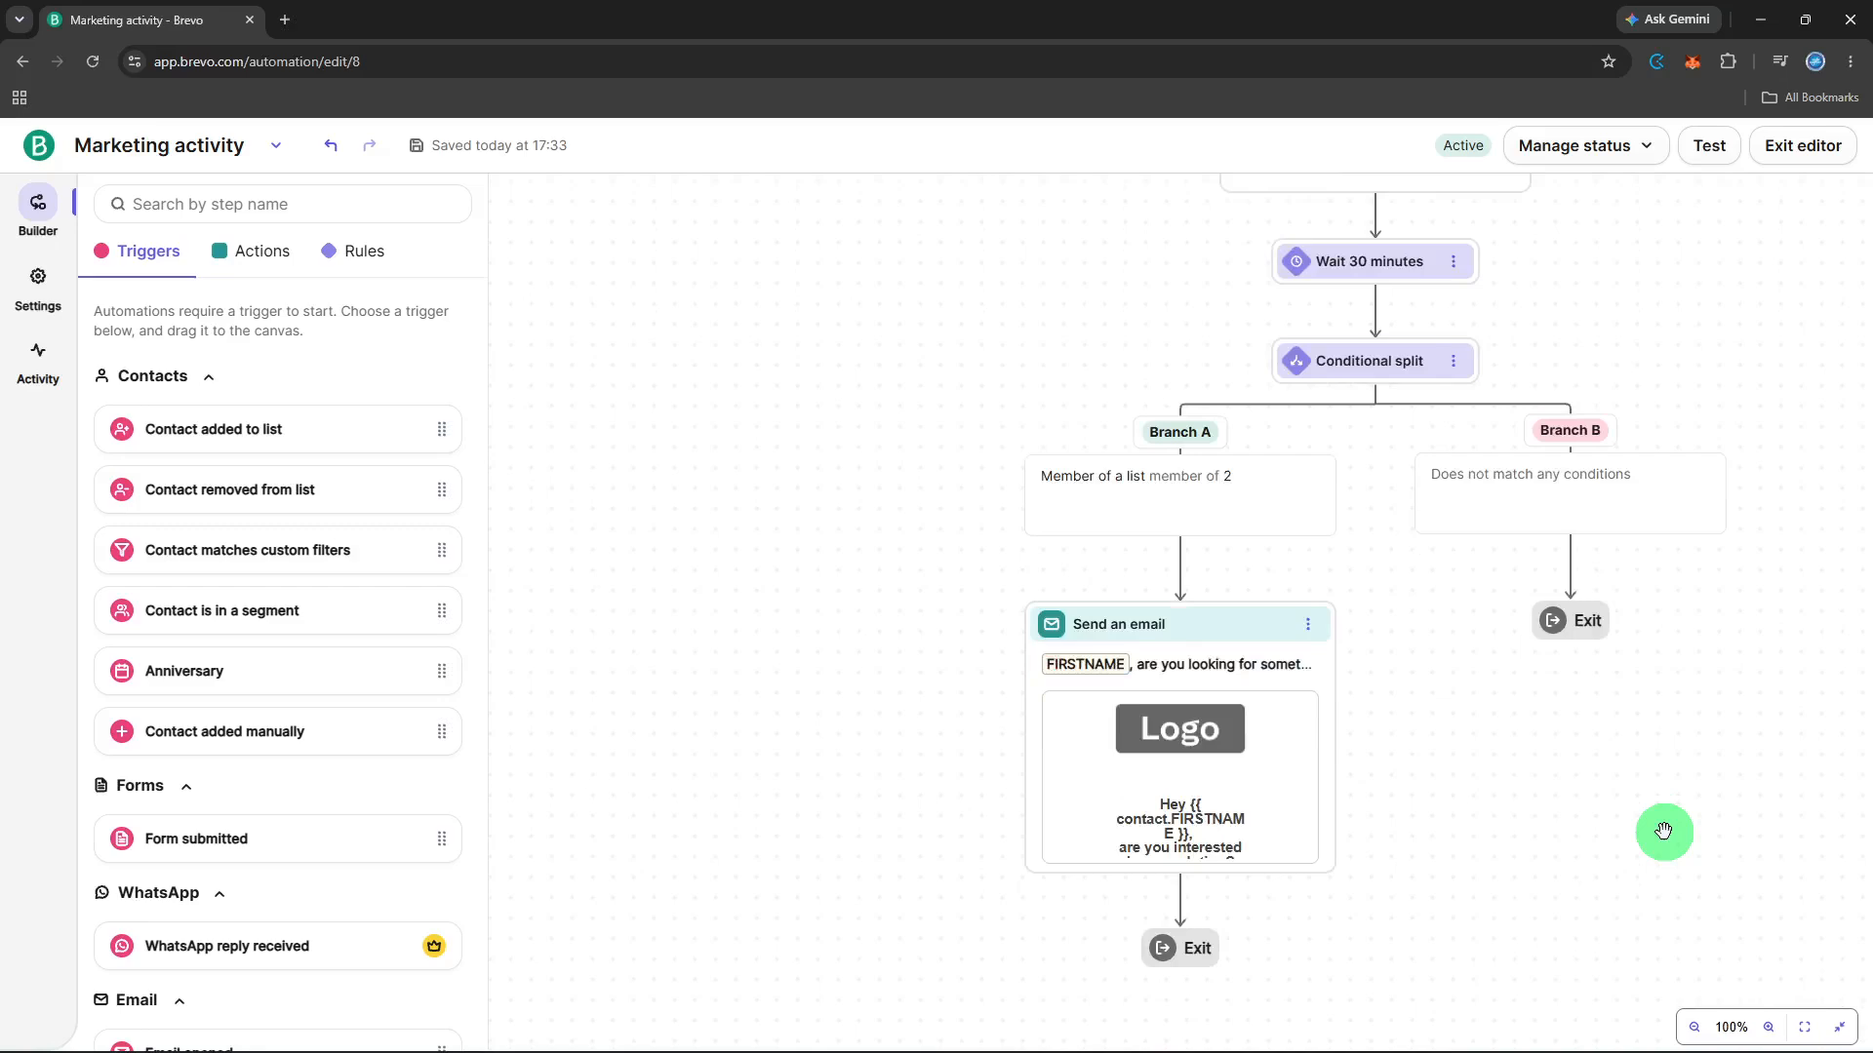